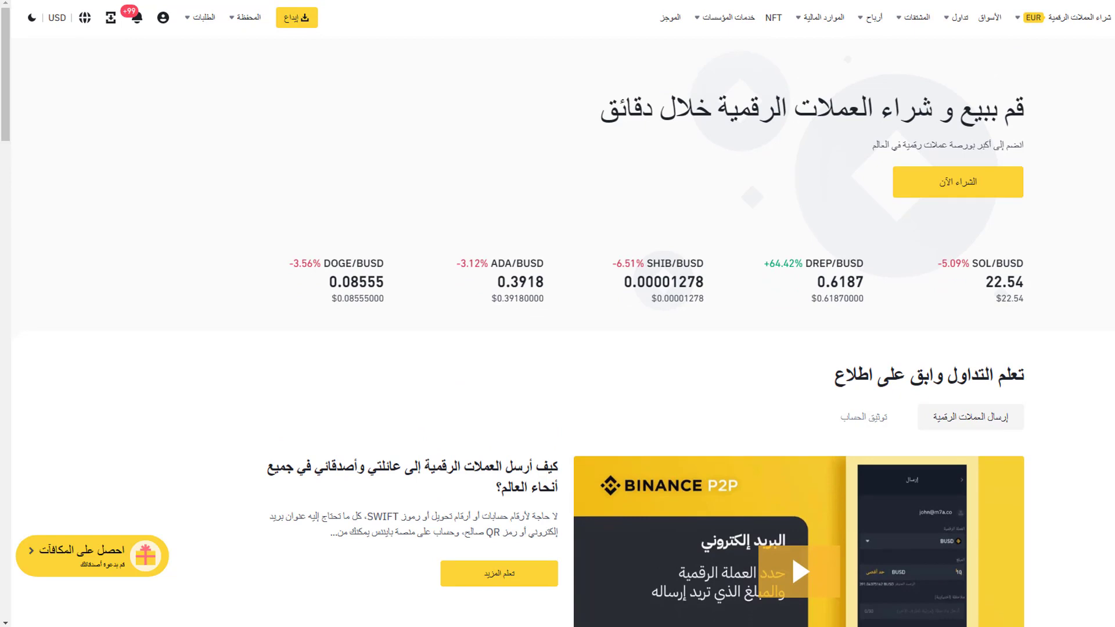
# Open Binance's person-to-person (P2P) trading page.
pyautogui.moveTo(959, 17)
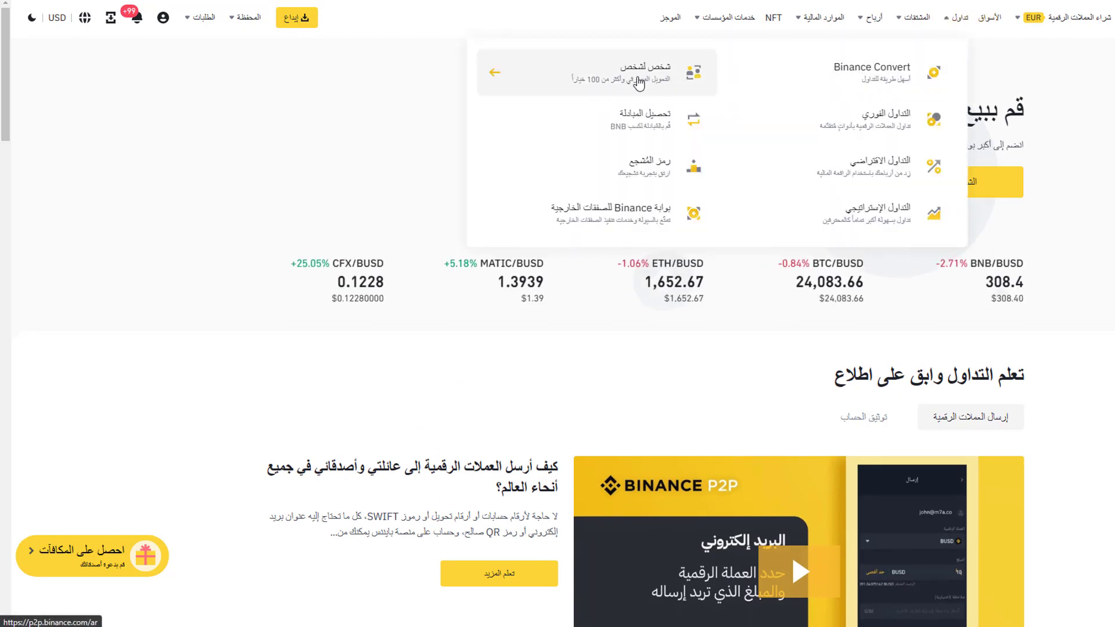
pyautogui.click(648, 84)
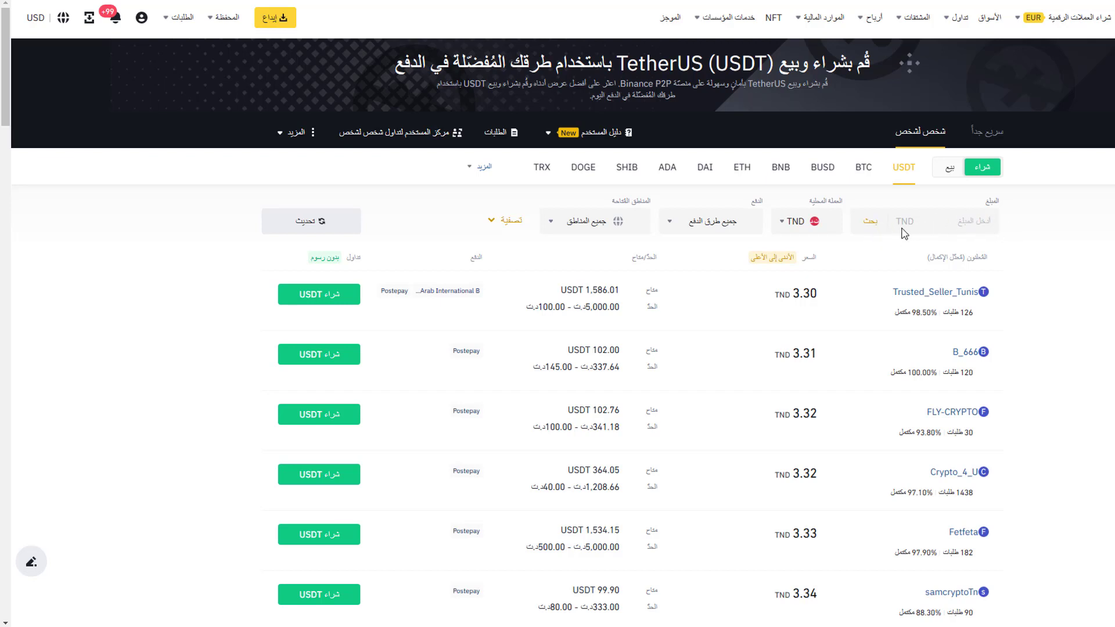
pyautogui.click(951, 220)
pyautogui.write('1')
pyautogui.press('BackSpace')
pyautogui.press('BackSpace')
pyautogui.press('BackSpace')
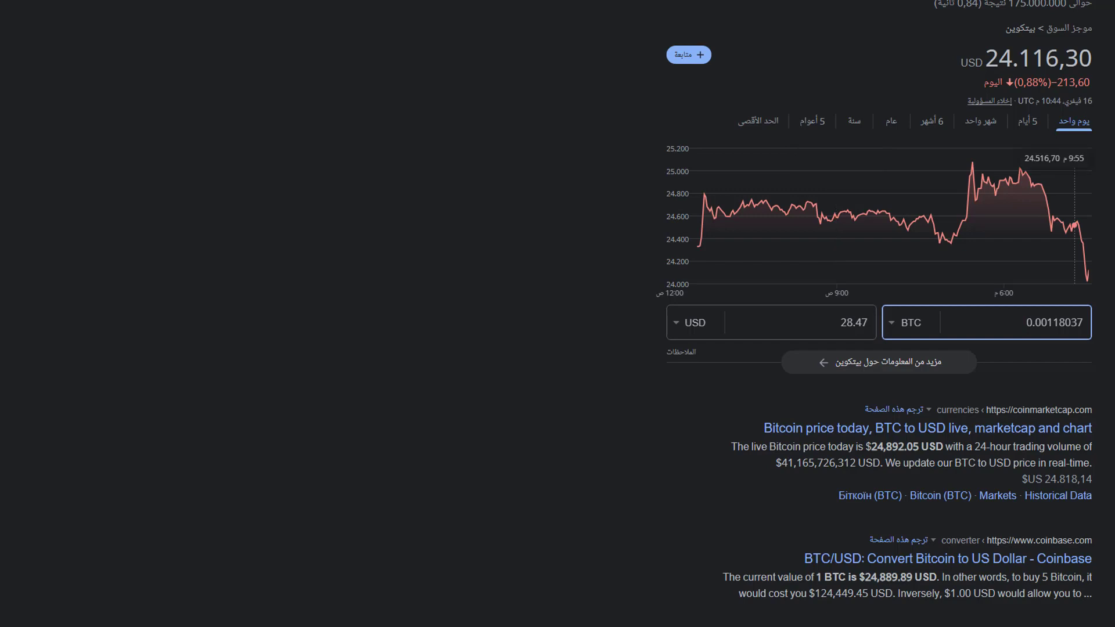
# Switch to Google, search for "tnd to usd", and convert 200 Tunisian dinars to US dollars.
pyautogui.scroll(2, 877, 314)
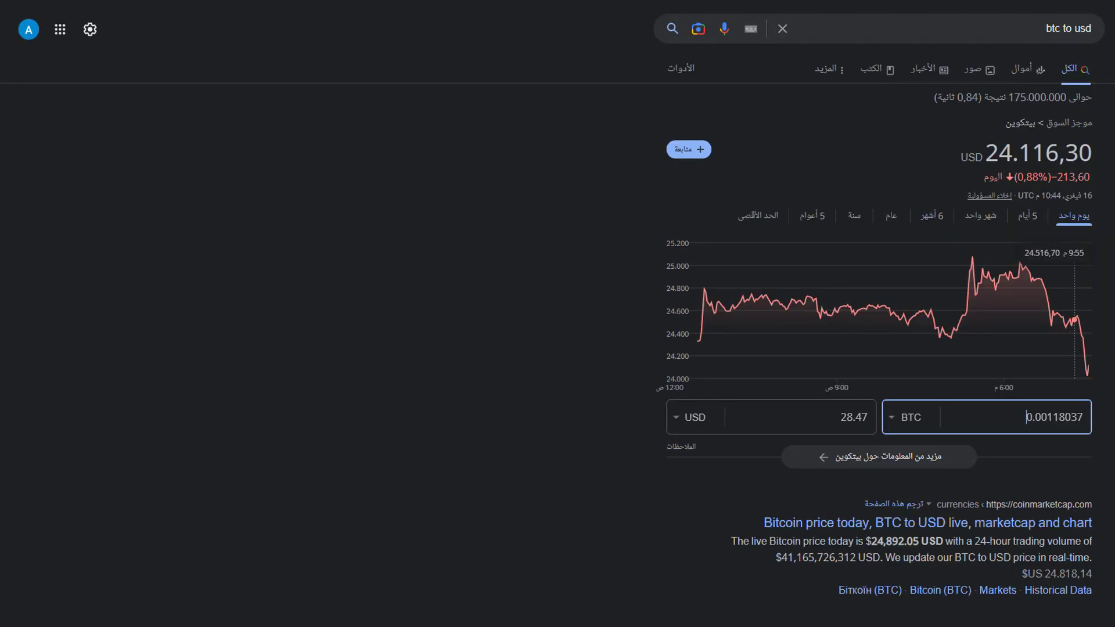
pyautogui.tripleClick(1034, 23)
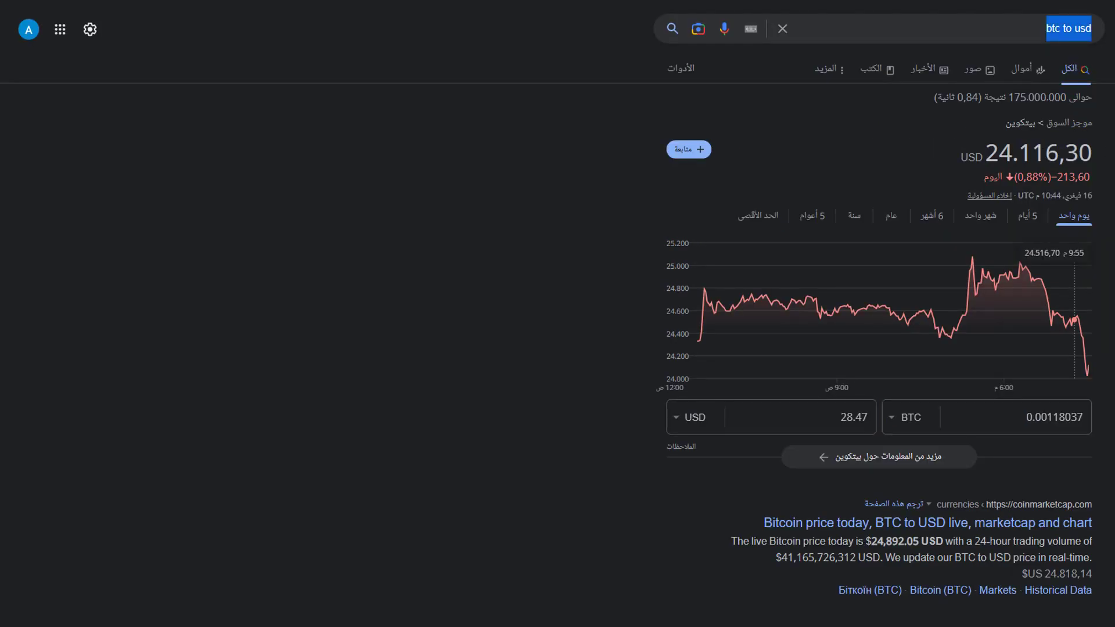
pyautogui.write('tnd')
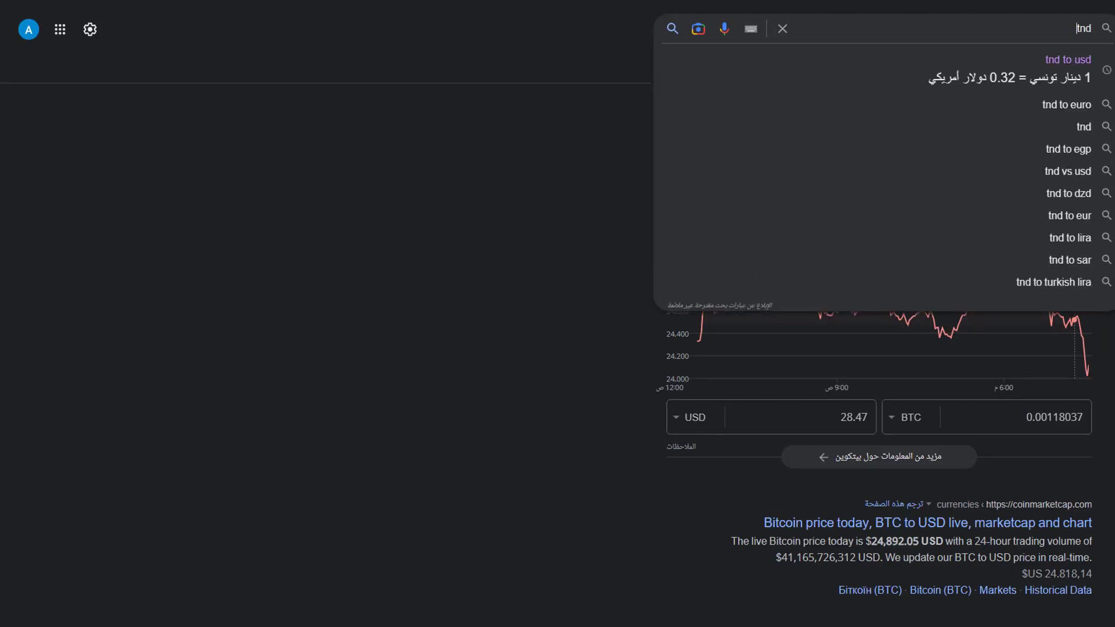
pyautogui.click(1069, 67)
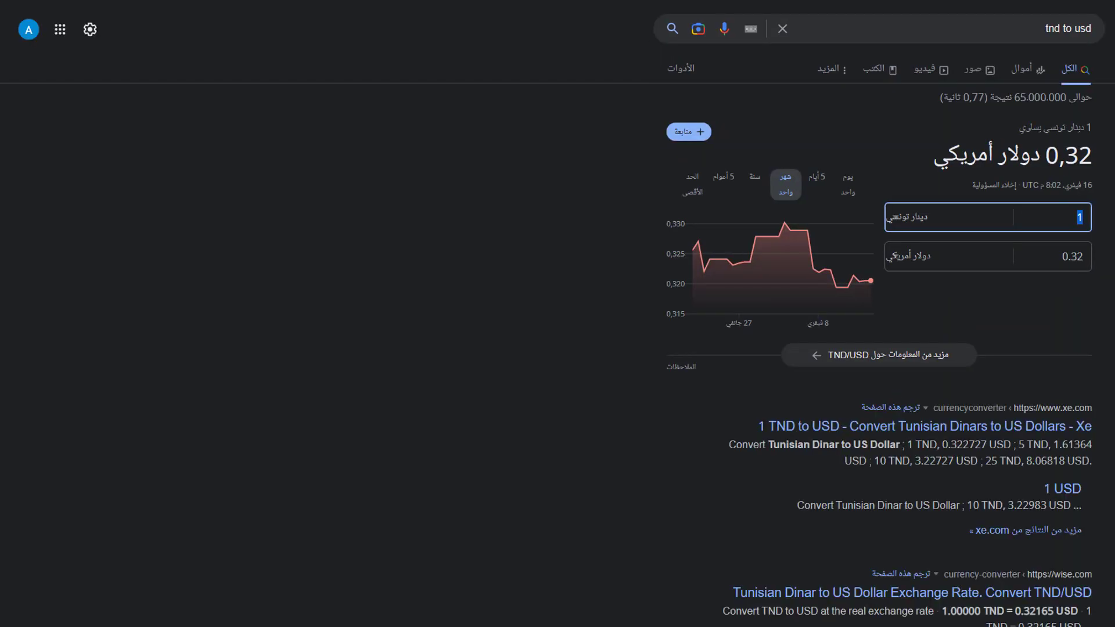
pyautogui.write('200')
pyautogui.hotkey('ctrl', 'Tab')
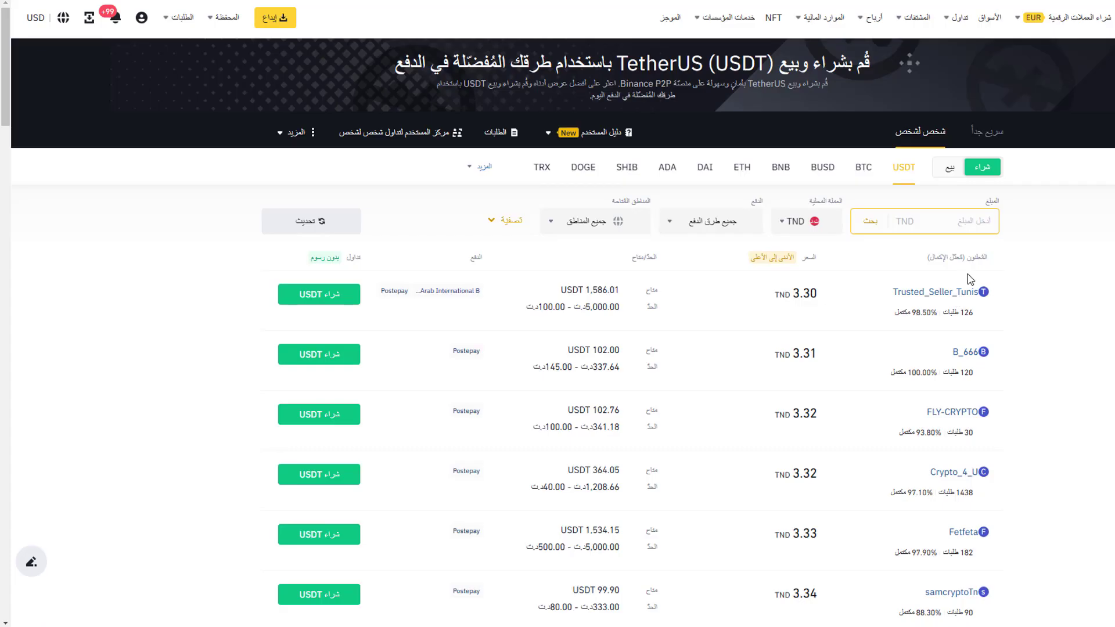
# Search the fiat currency list for "eg", clear the search and browse the other currencies without changing the selection.
pyautogui.click(803, 228)
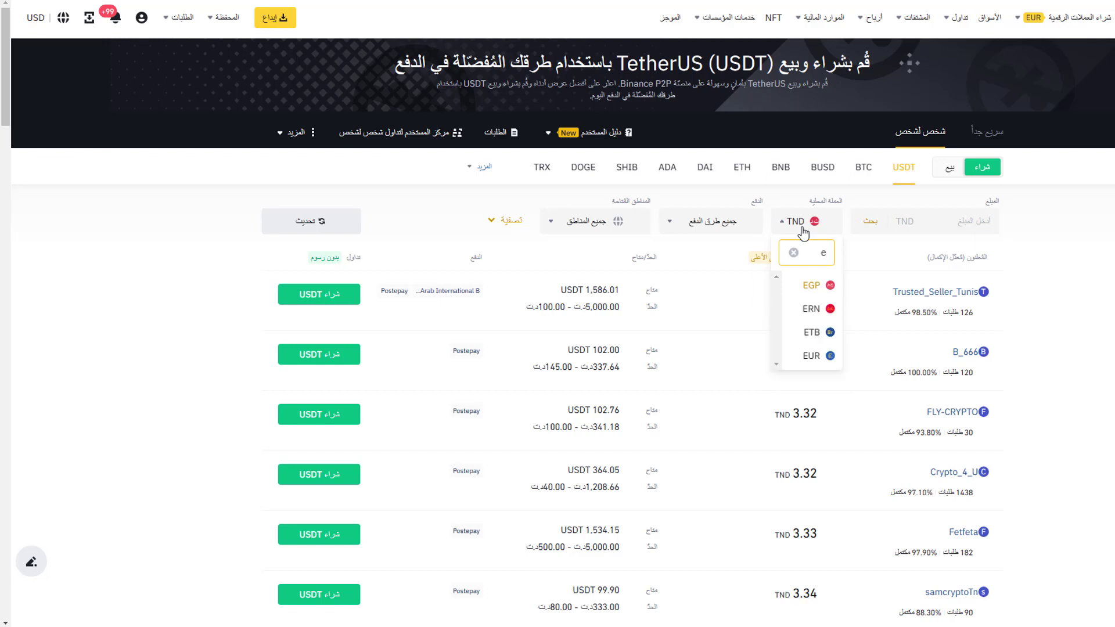
pyautogui.write('eg')
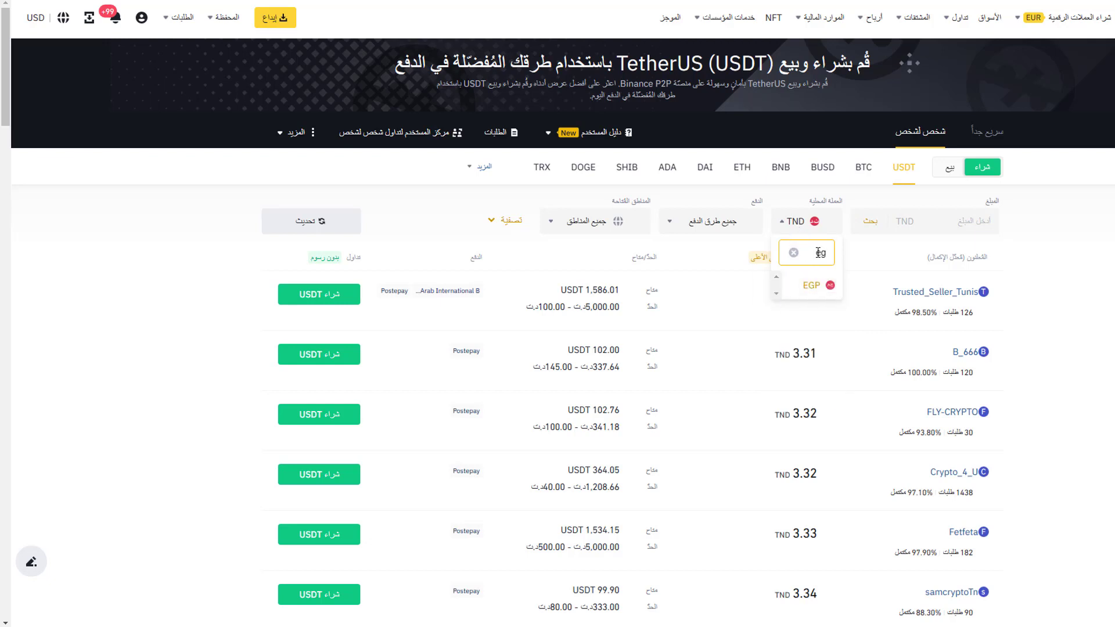
pyautogui.press('BackSpace')
pyautogui.press('BackSpace')
pyautogui.scroll(-5, 812, 306)
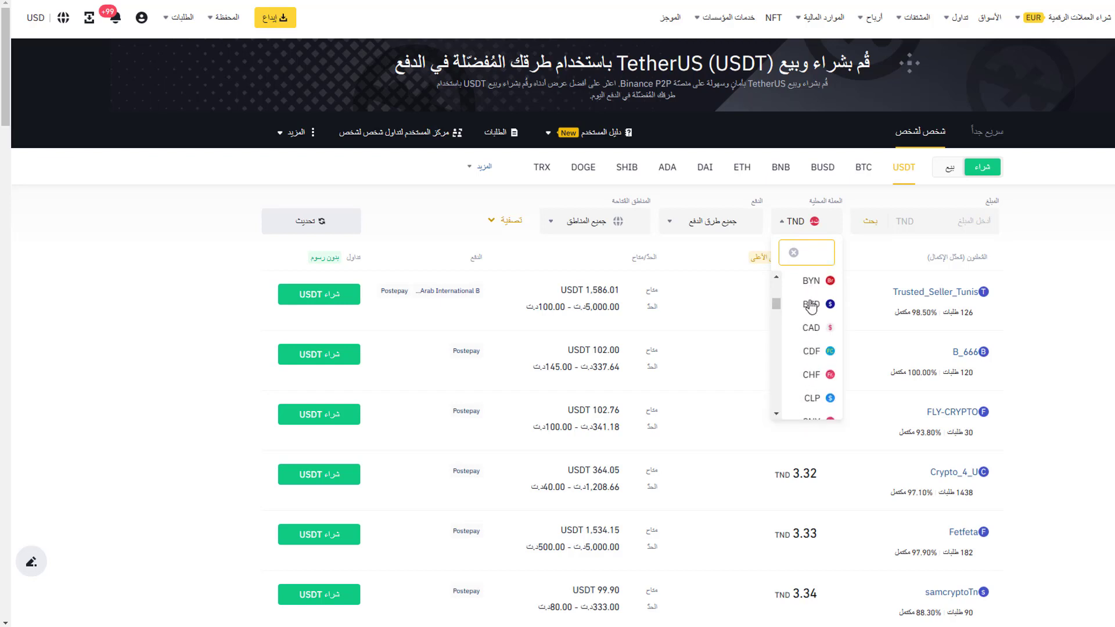
pyautogui.click(694, 223)
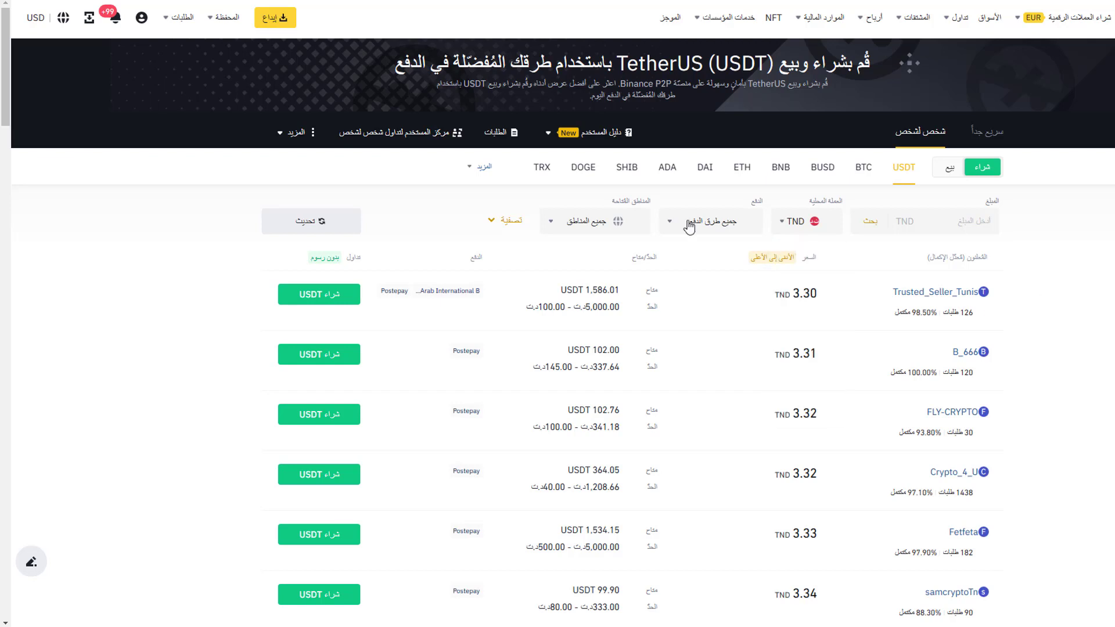
# Look through the available payment methods and filter the USDT buy offers to Postepay.
pyautogui.click(690, 223)
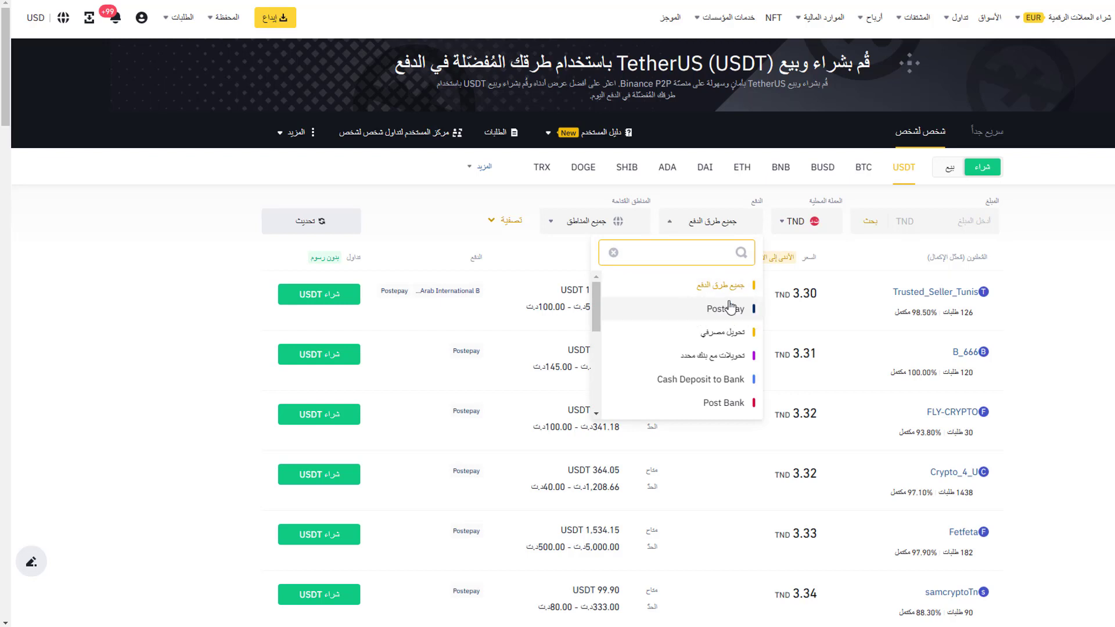
pyautogui.scroll(-1, 651, 323)
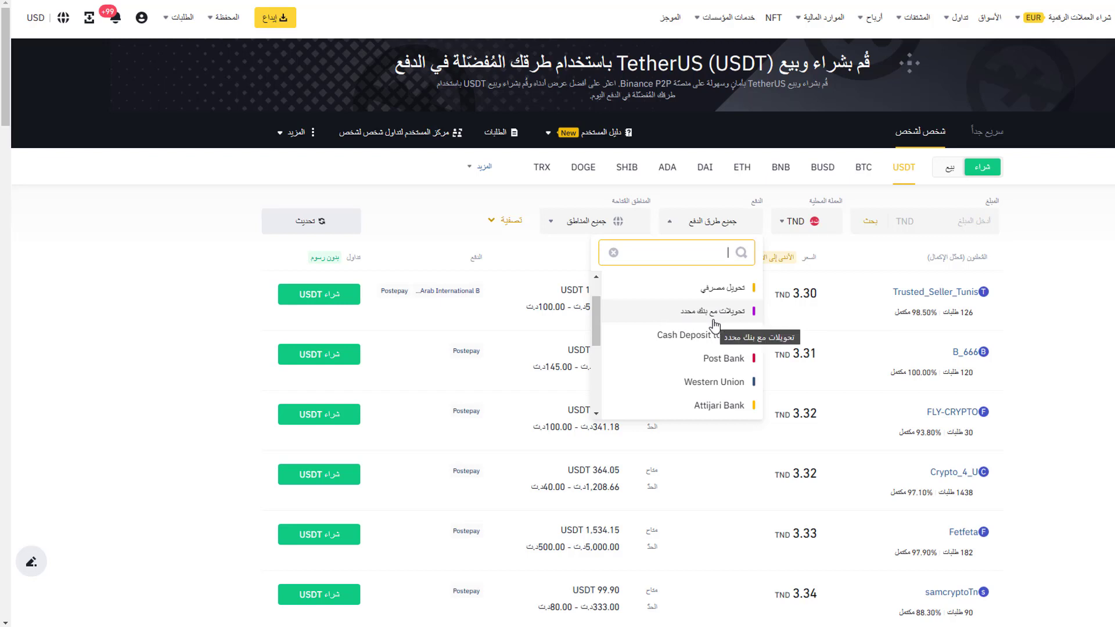
pyautogui.scroll(-1, 731, 380)
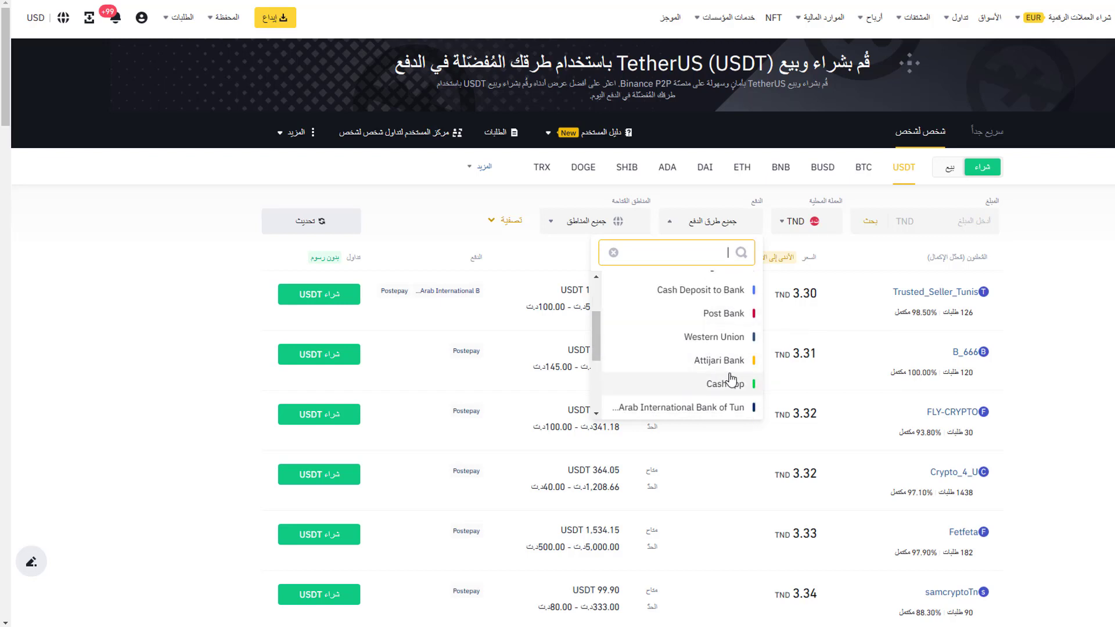
pyautogui.scroll(-1, 668, 378)
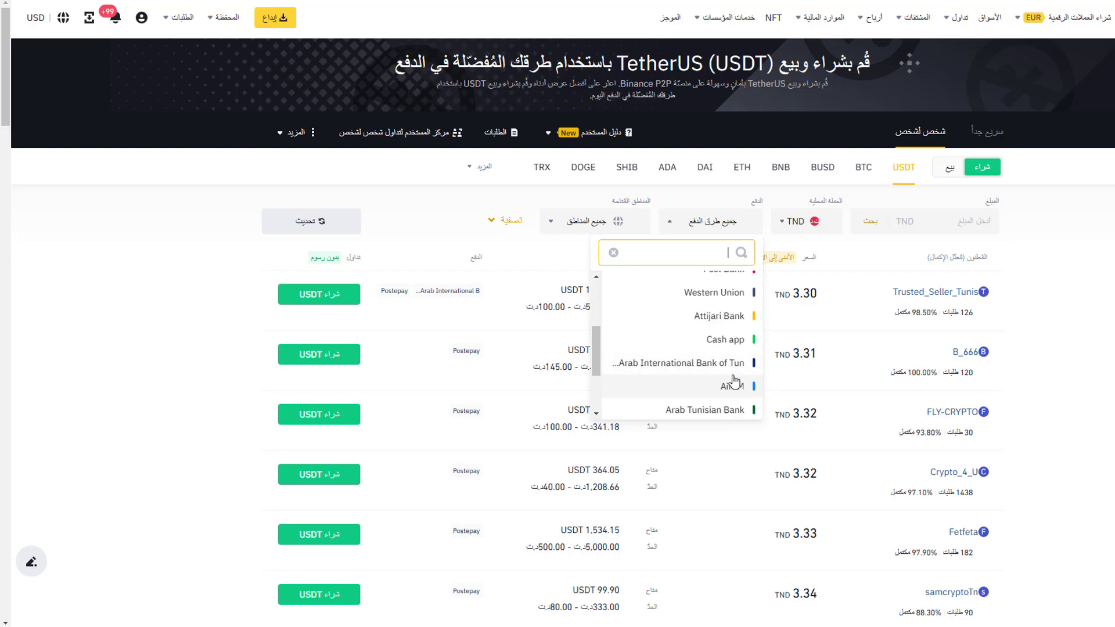
pyautogui.scroll(-1, 733, 382)
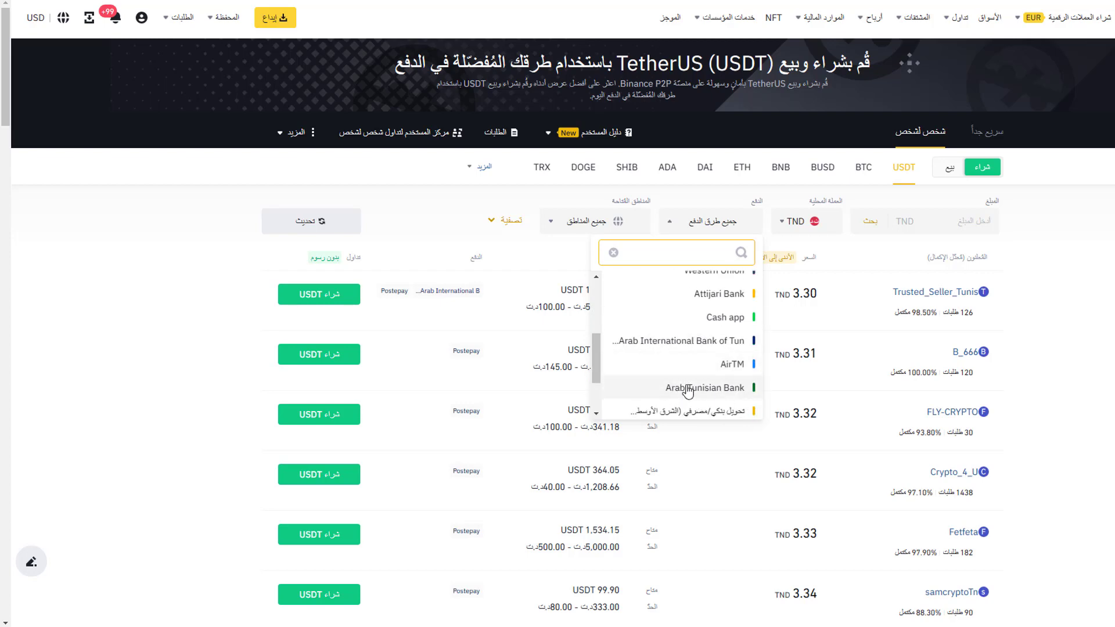
pyautogui.scroll(-2, 689, 390)
pyautogui.scroll(-1, 706, 388)
pyautogui.scroll(-2, 1000, 288)
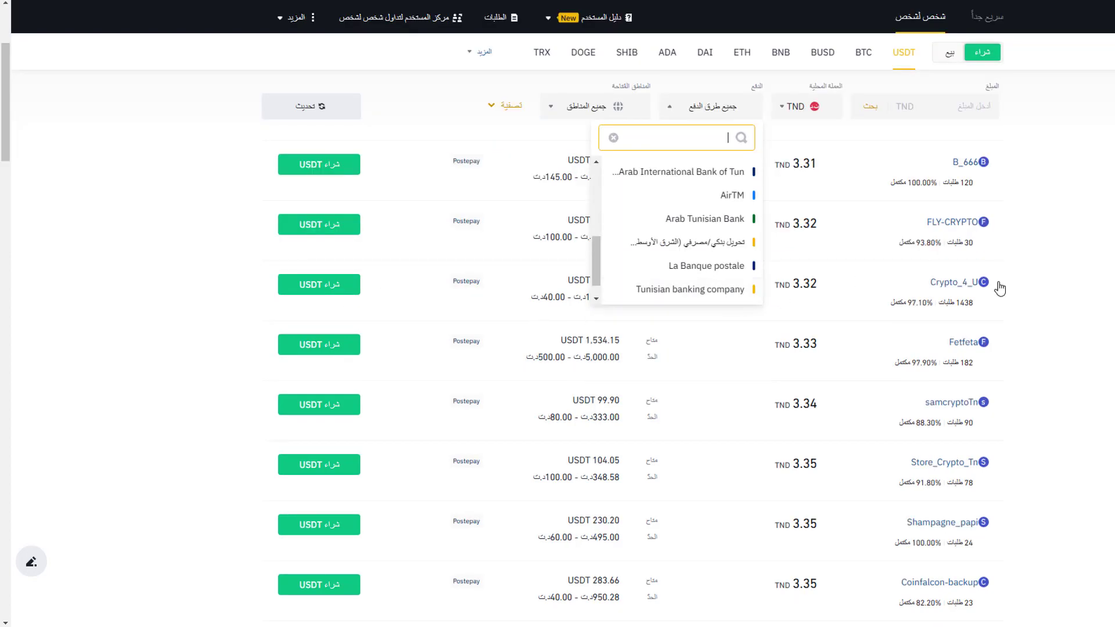
pyautogui.scroll(2, 999, 289)
pyautogui.scroll(5, 708, 316)
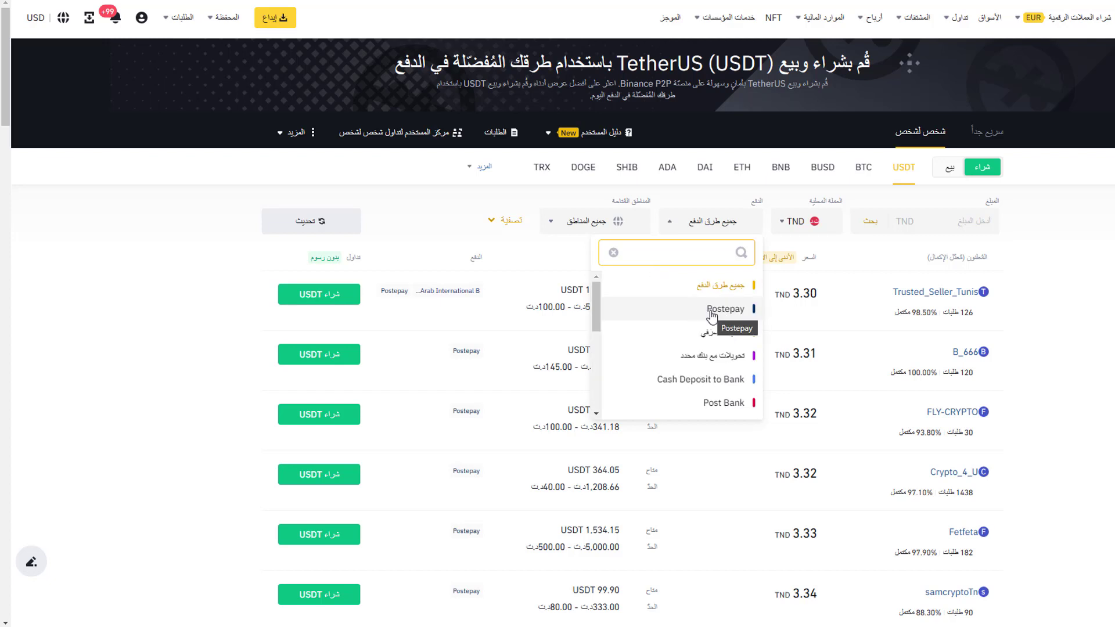
pyautogui.click(712, 311)
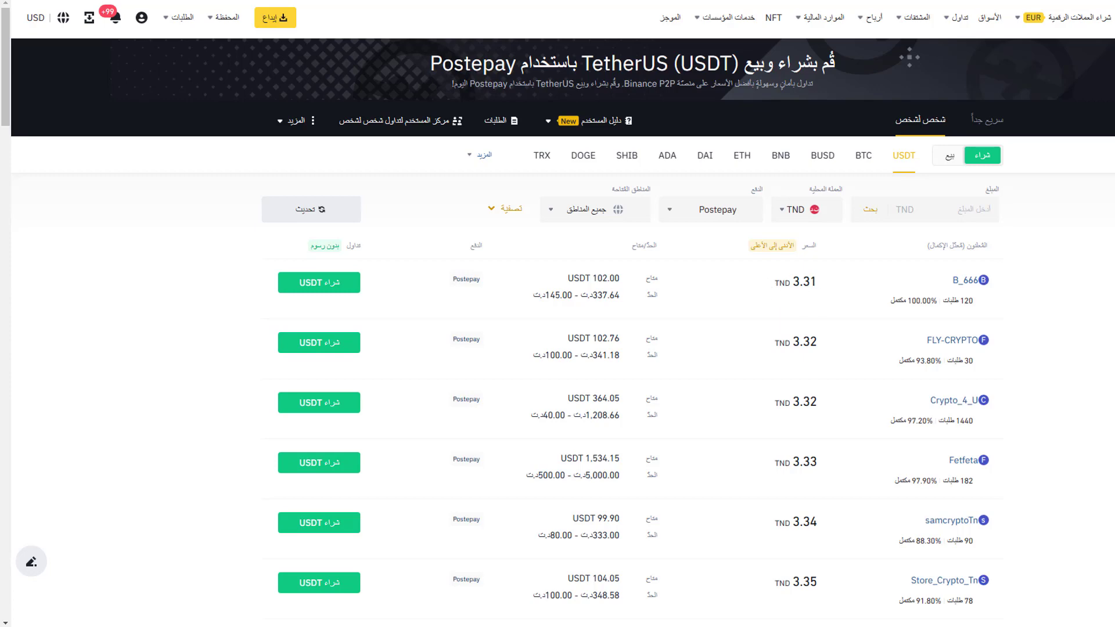
# Switch to the Google currency converter and convert 1 US dollar to Tunisian dinars.
pyautogui.hotkey('ctrl', 'Tab')
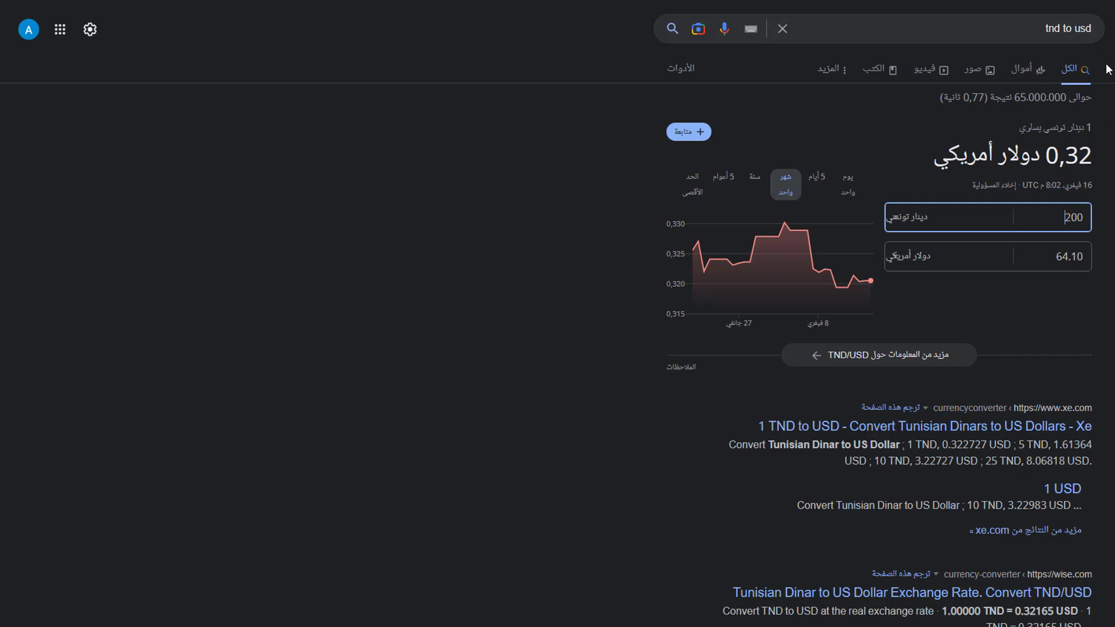
pyautogui.click(1057, 257)
pyautogui.write('1')
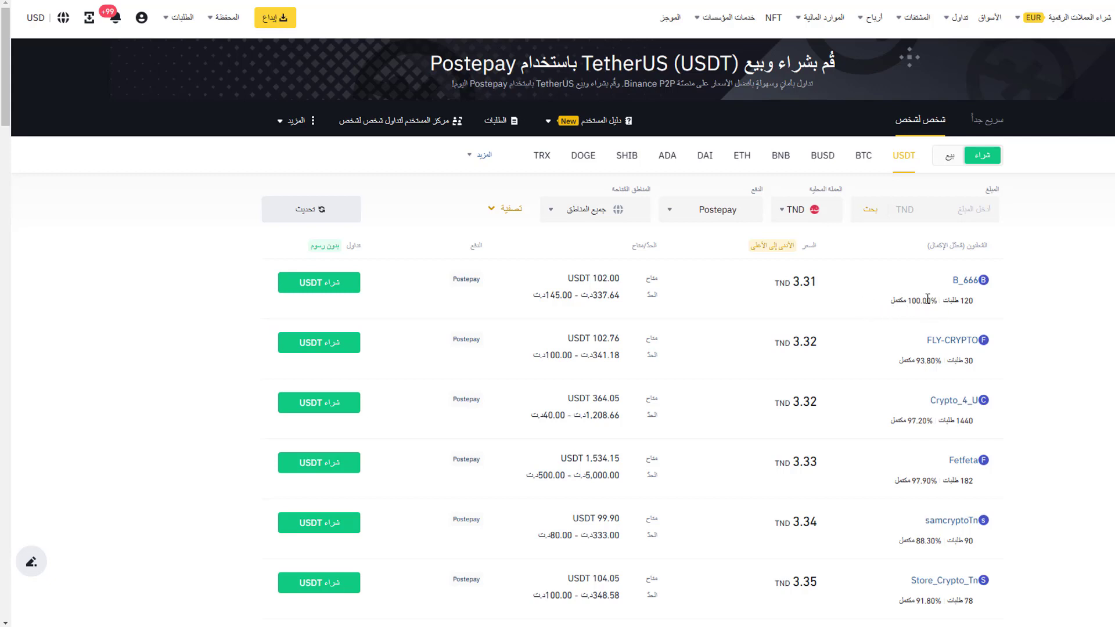
# Look over the Postepay offers, open the purchase form for the 3.31 TND offer and enter 200 TND as the amount to pay.
pyautogui.scroll(-6, 924, 325)
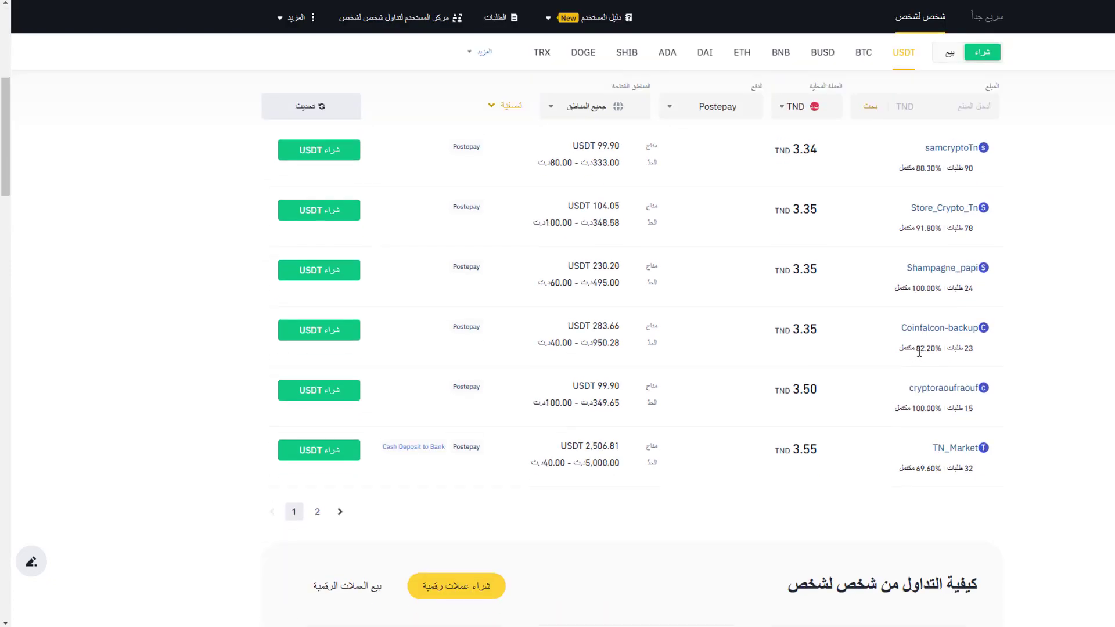
pyautogui.scroll(5, 920, 354)
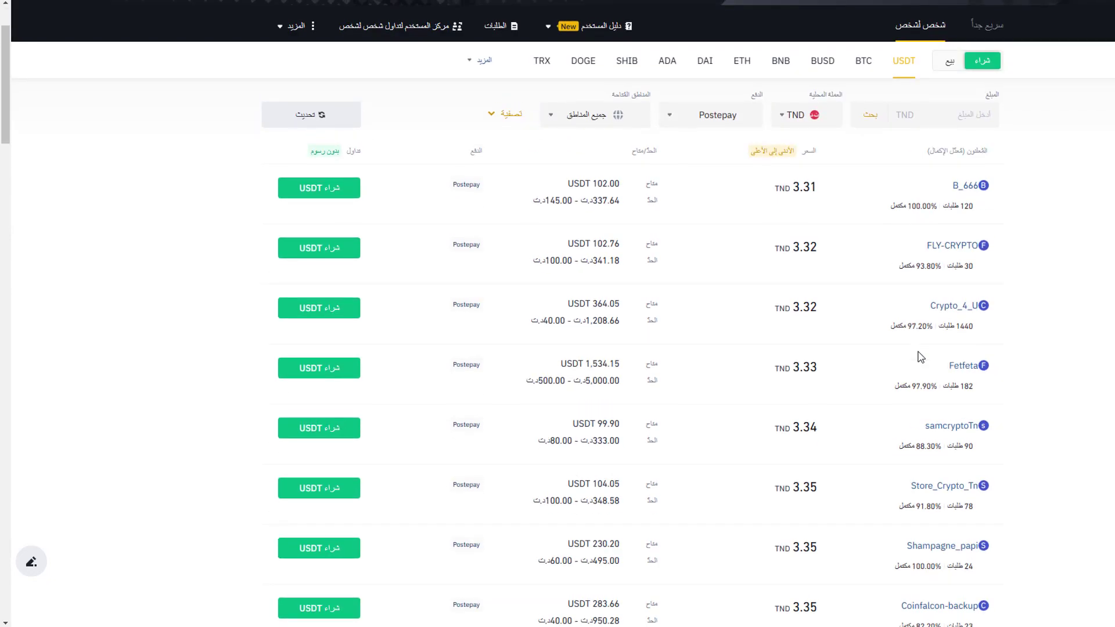
pyautogui.scroll(2, 540, 308)
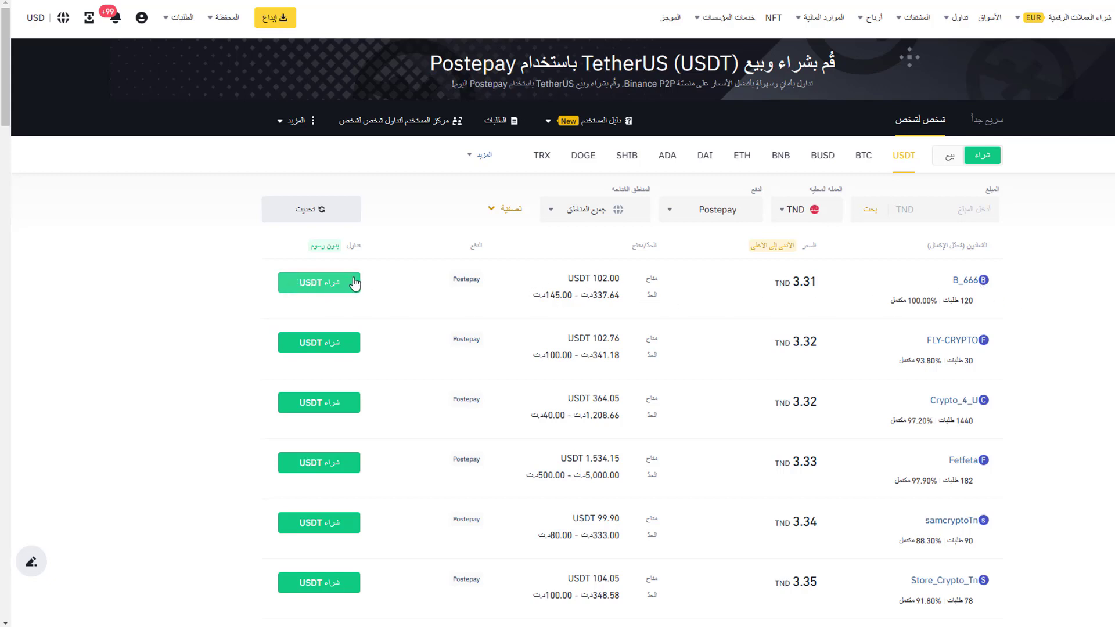
pyautogui.click(326, 285)
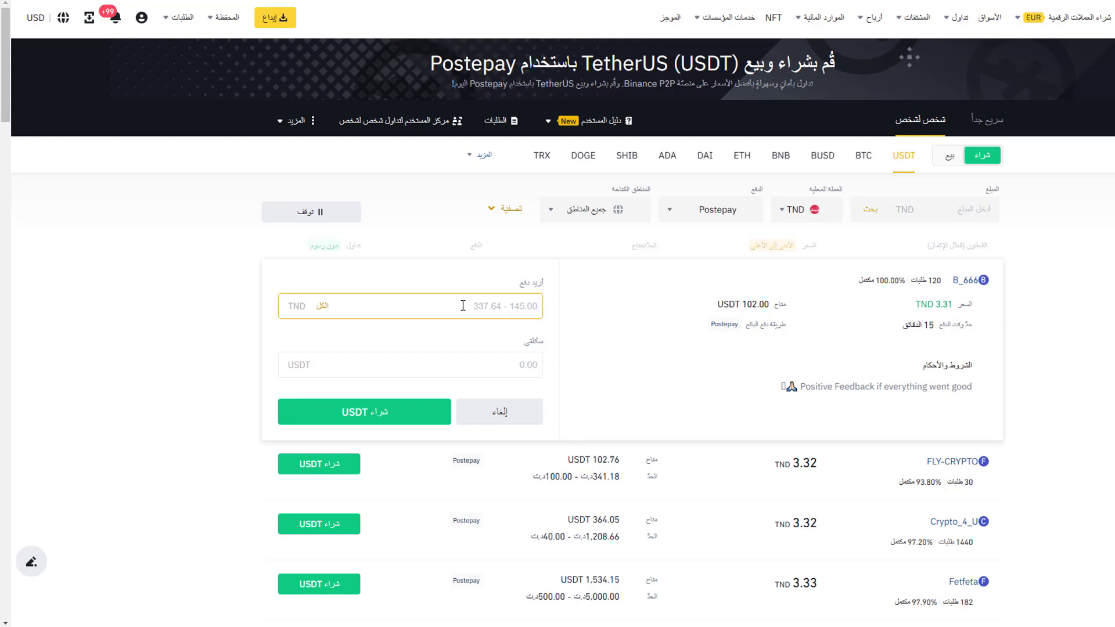
pyautogui.write('200')
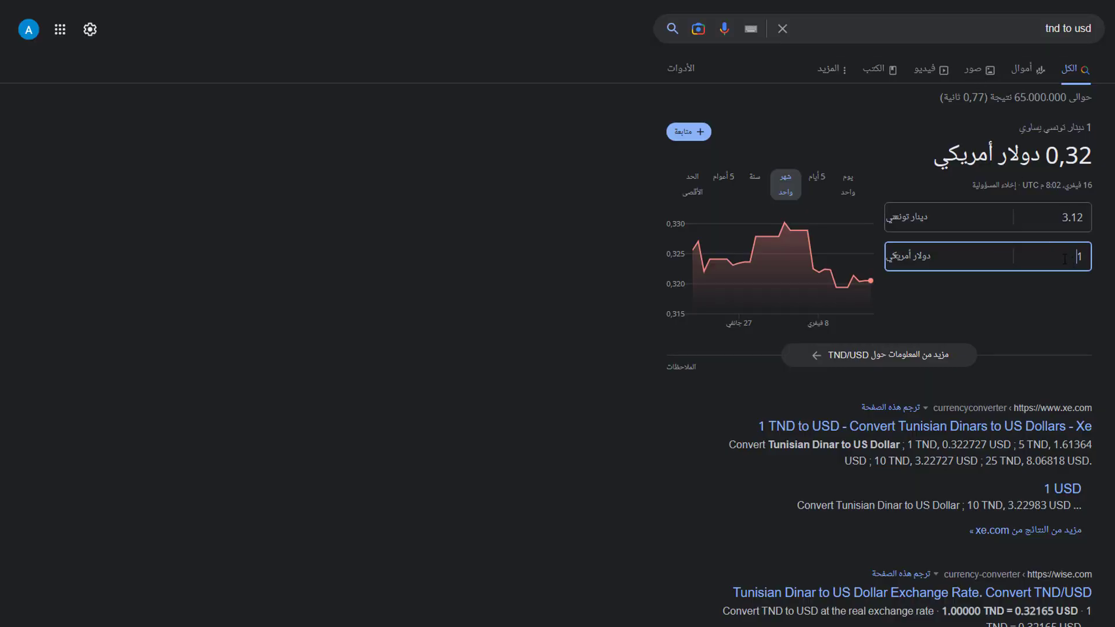
# Set the Tunisian dinar amount to 200 in the Google converter for comparison with the offer.
pyautogui.hotkey('shift', 'Tab')
pyautogui.write('200')
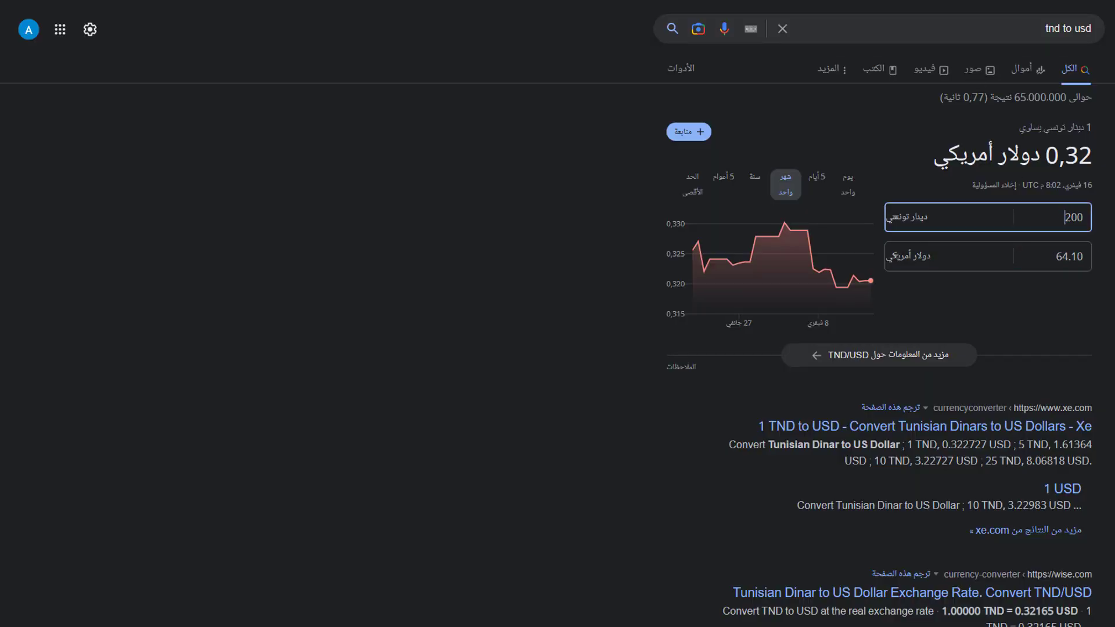
pyautogui.click(1023, 215)
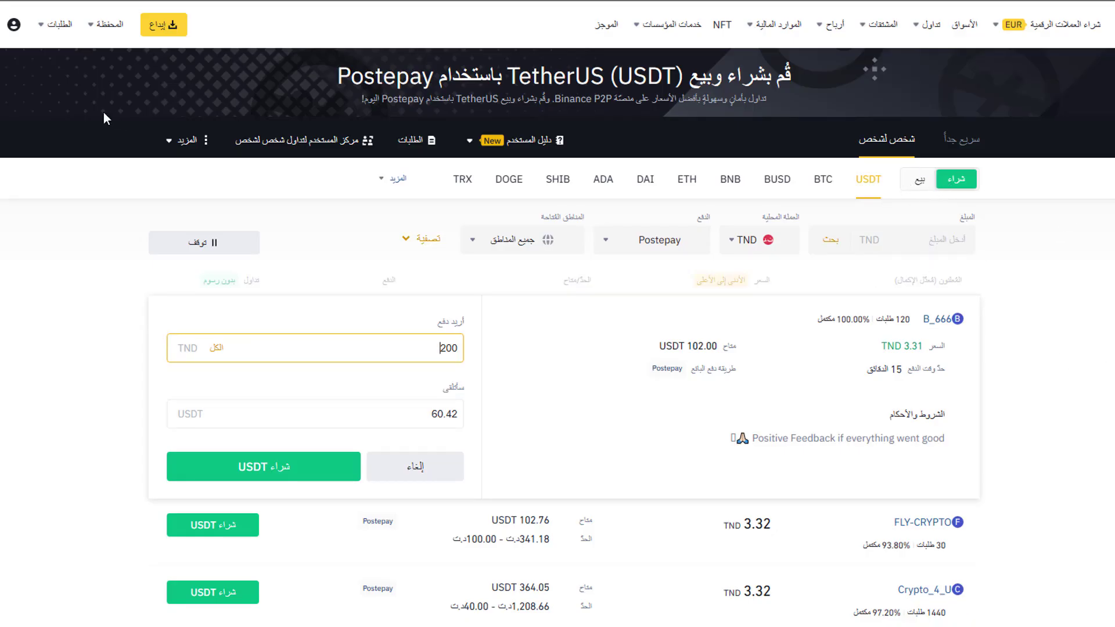
# Open the Binance wallet overview to check the estimated balance.
pyautogui.moveTo(107, 27)
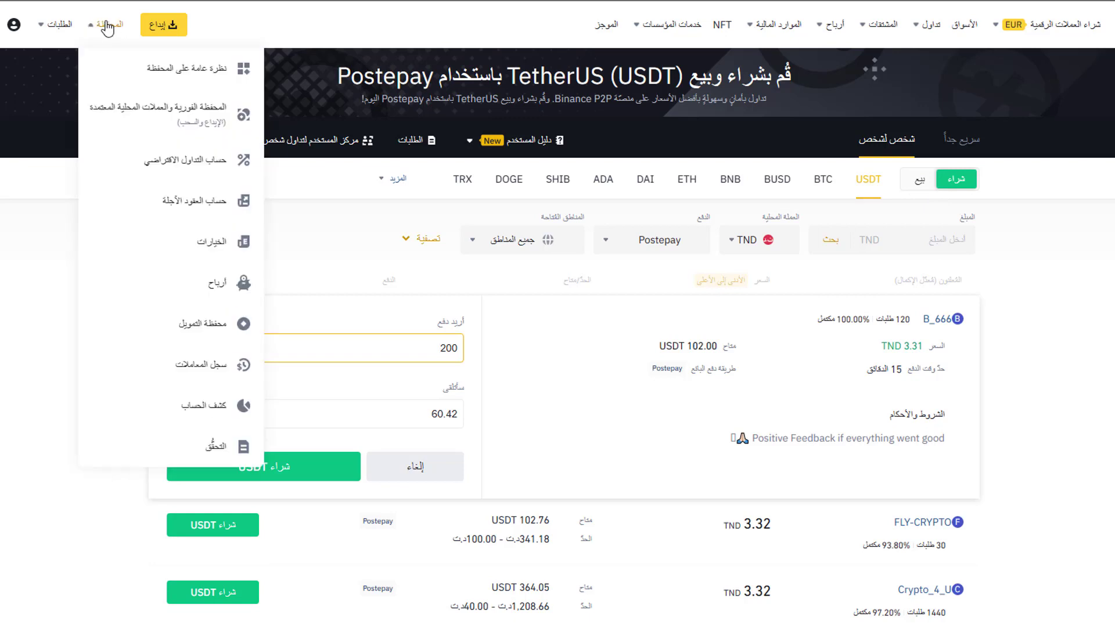
pyautogui.click(172, 69)
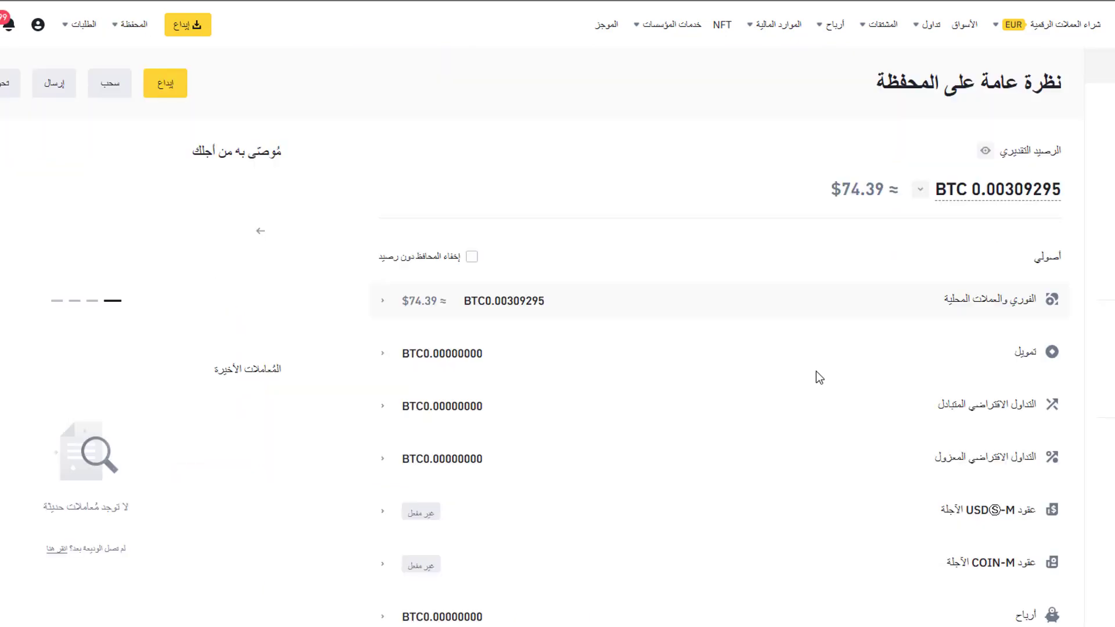
pyautogui.moveTo(810, 373)
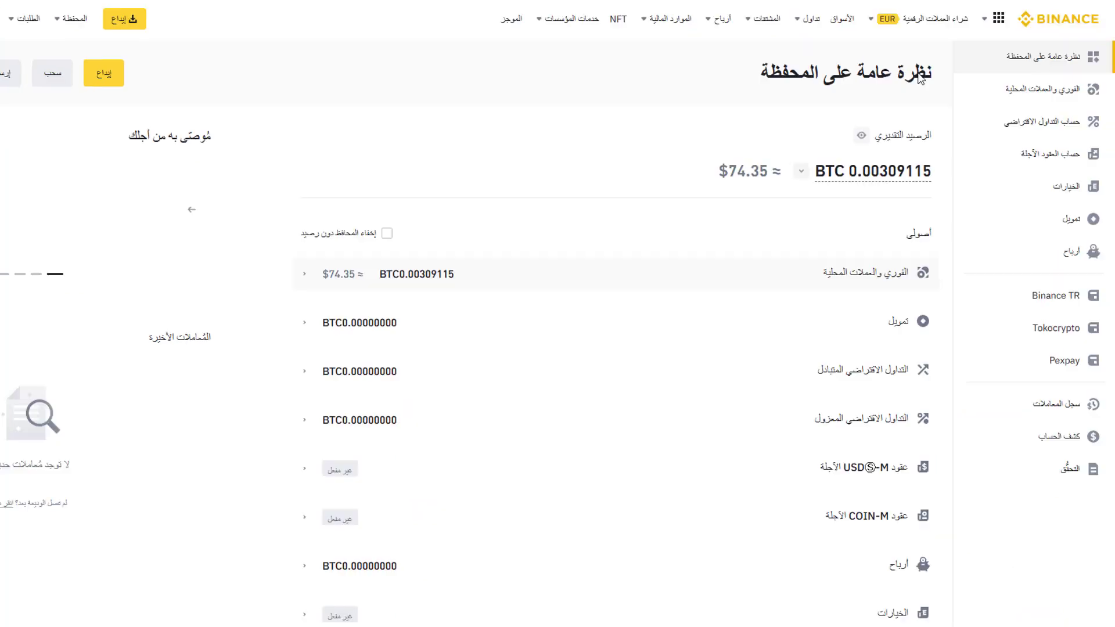
# Open the Spot and Fiat wallet and examine the list of coin balances.
pyautogui.click(1044, 93)
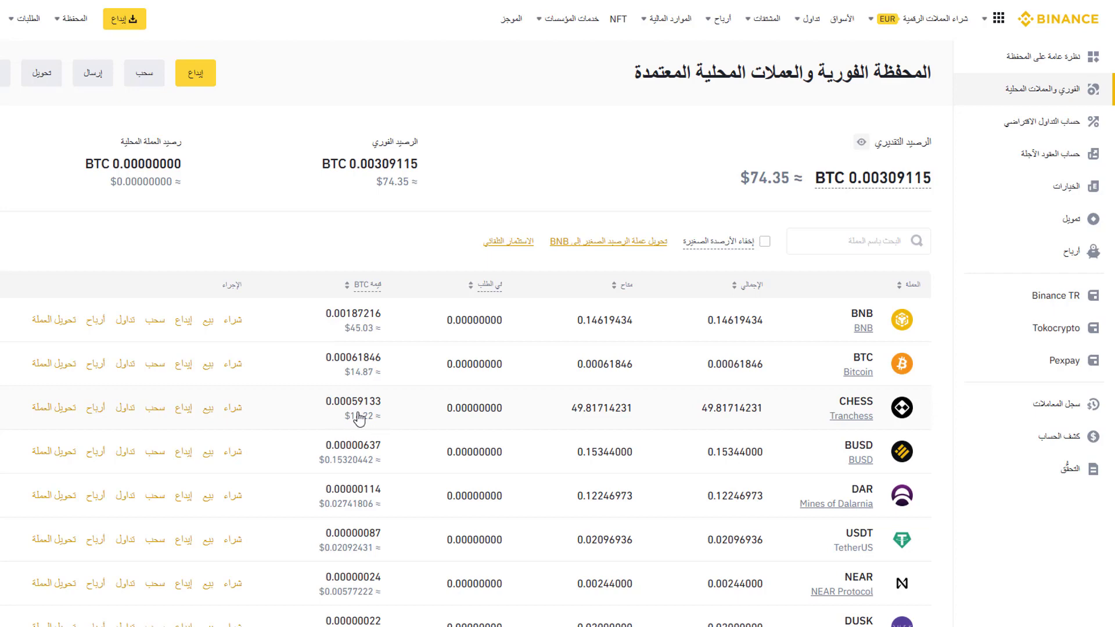
pyautogui.scroll(-2, 694, 501)
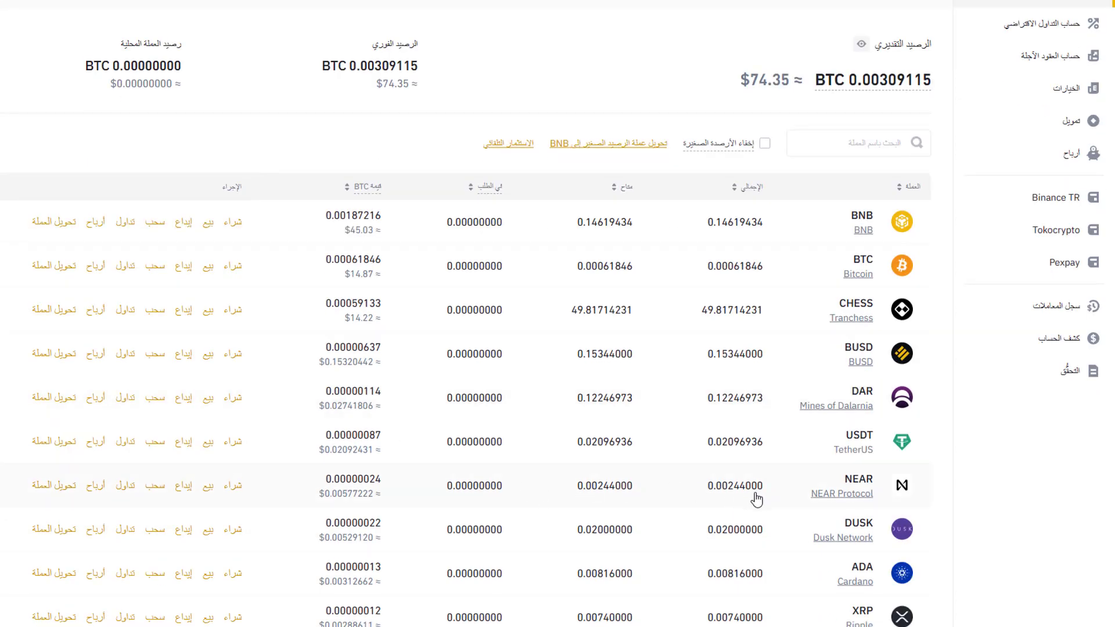
pyautogui.scroll(-6, 757, 498)
pyautogui.scroll(8, 584, 475)
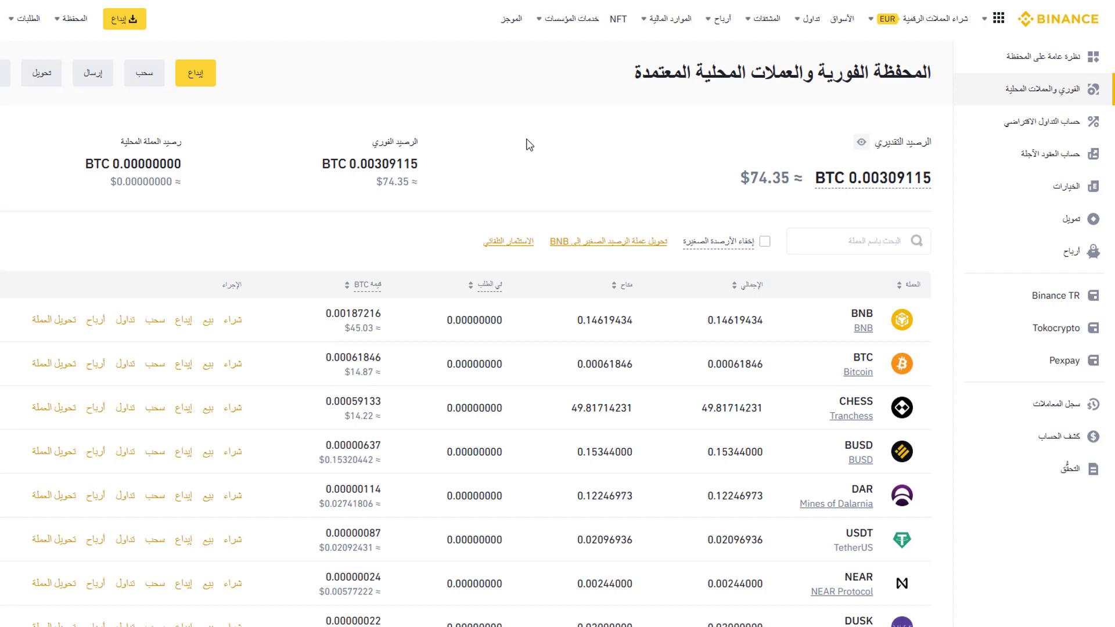
# Open Binance Convert and choose USDT as the coin to receive in exchange for BNB.
pyautogui.moveTo(802, 18)
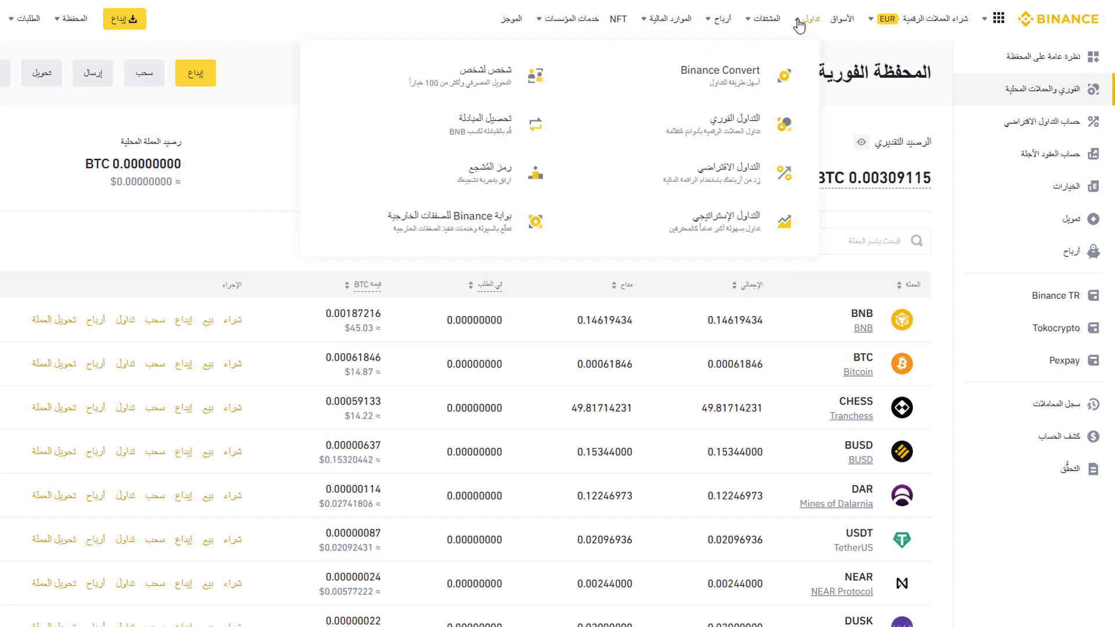
pyautogui.click(720, 89)
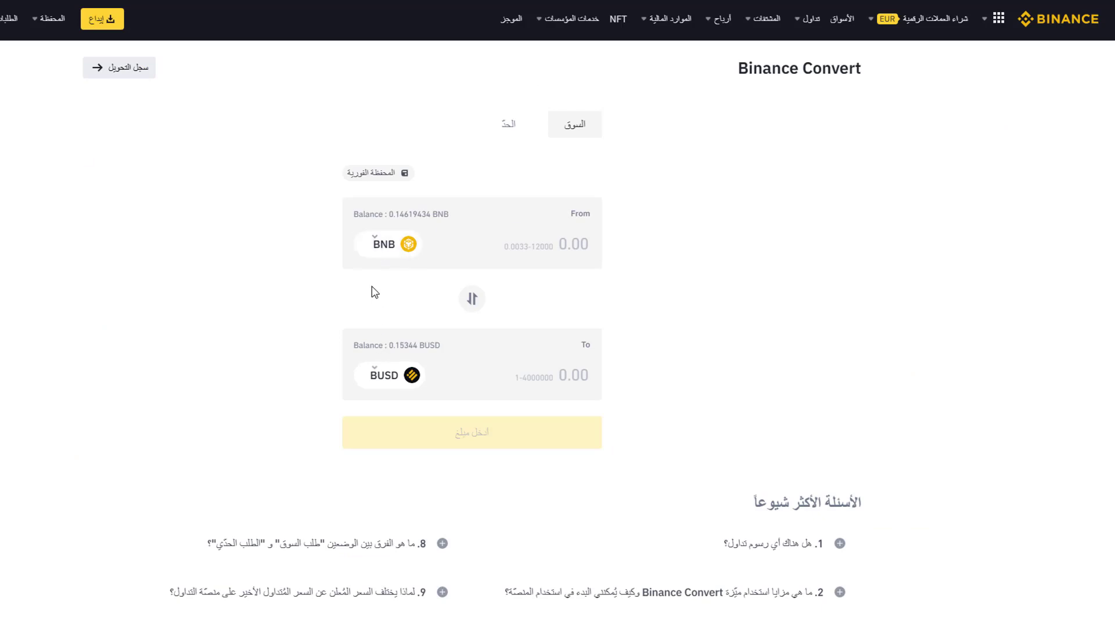
pyautogui.click(381, 373)
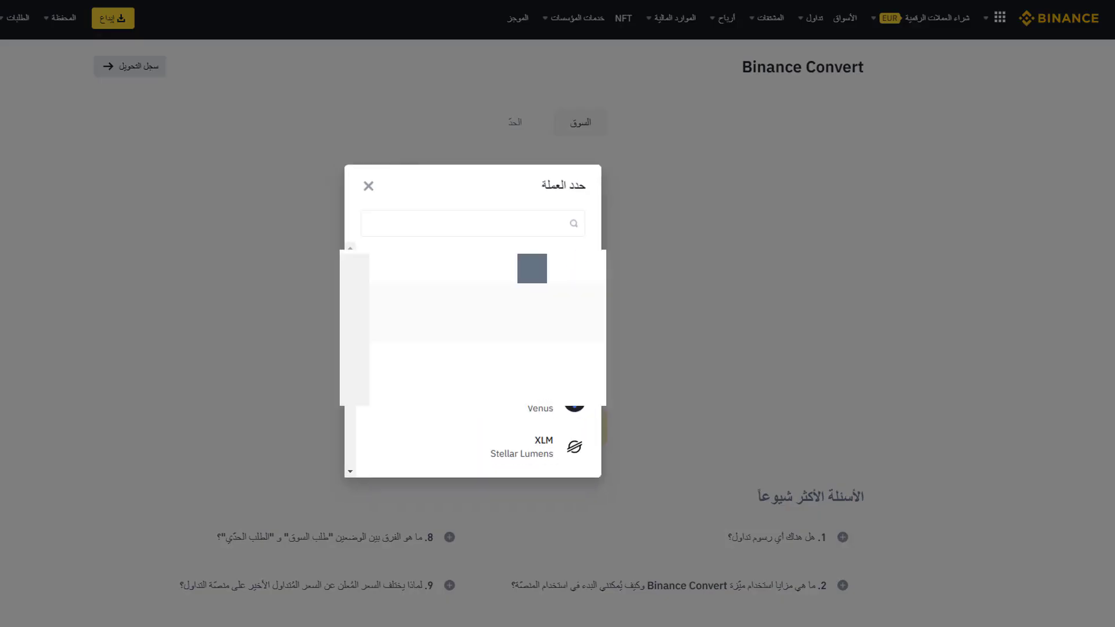
pyautogui.click(502, 220)
pyautogui.write('usdt')
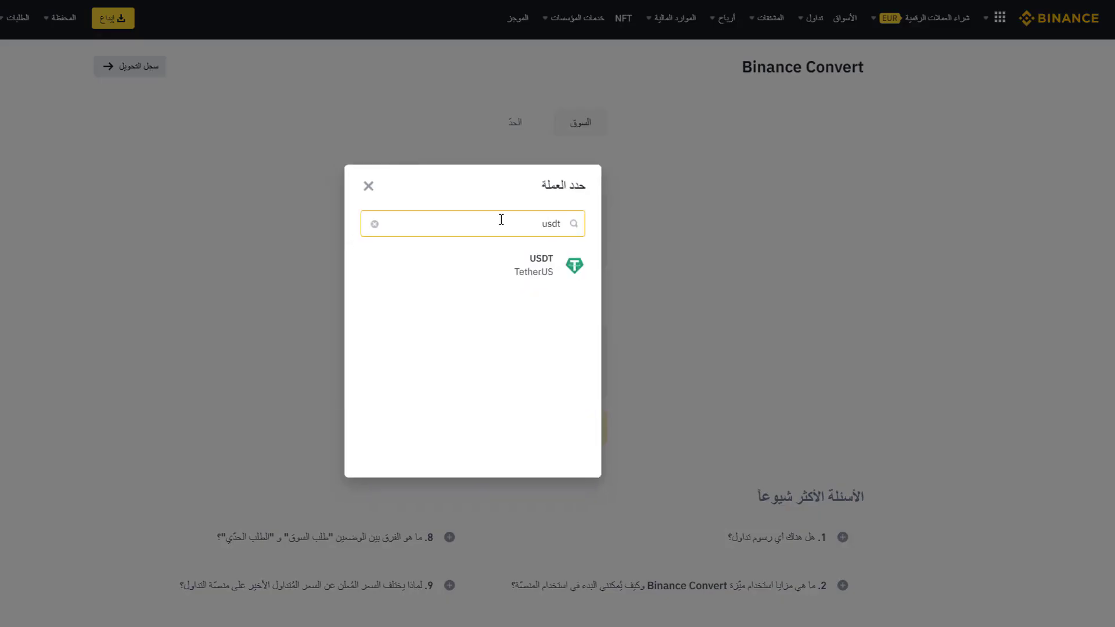
pyautogui.click(508, 263)
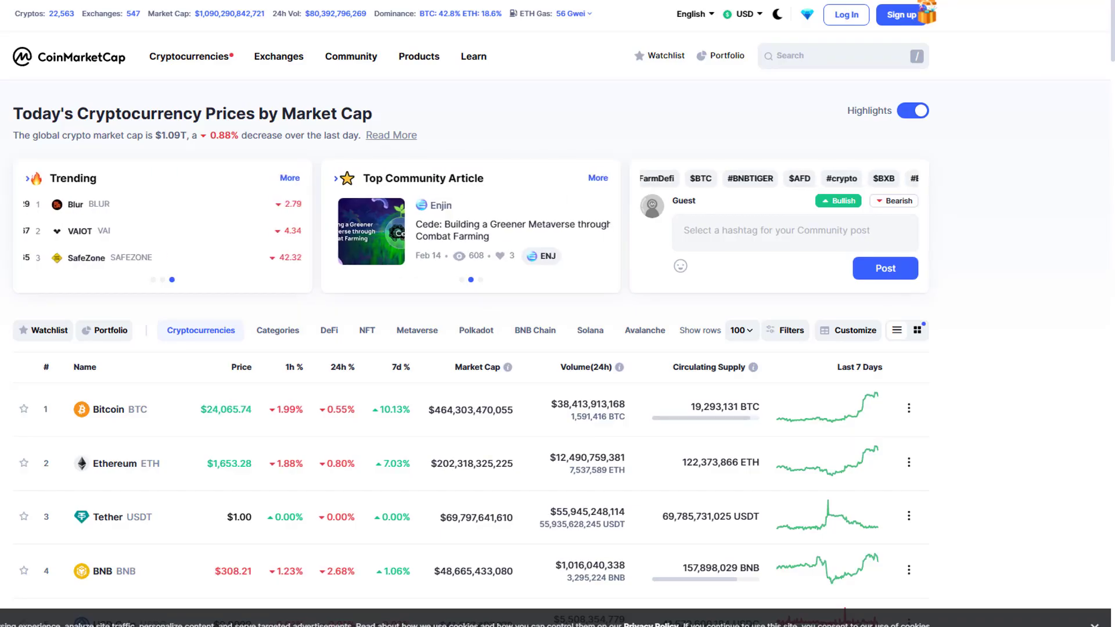
# Check the BNB price on CoinMarketCap, and switch the BNB to USDT conversion in Binance Convert to limit mode.
pyautogui.scroll(-5, 987, 312)
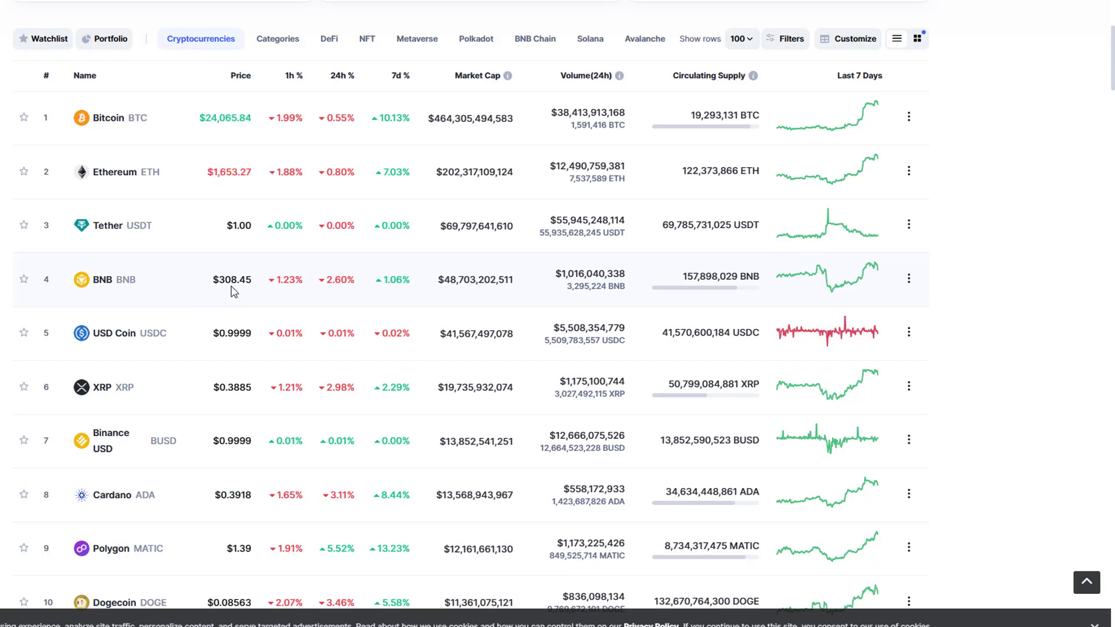
pyautogui.scroll(-5, 309, 310)
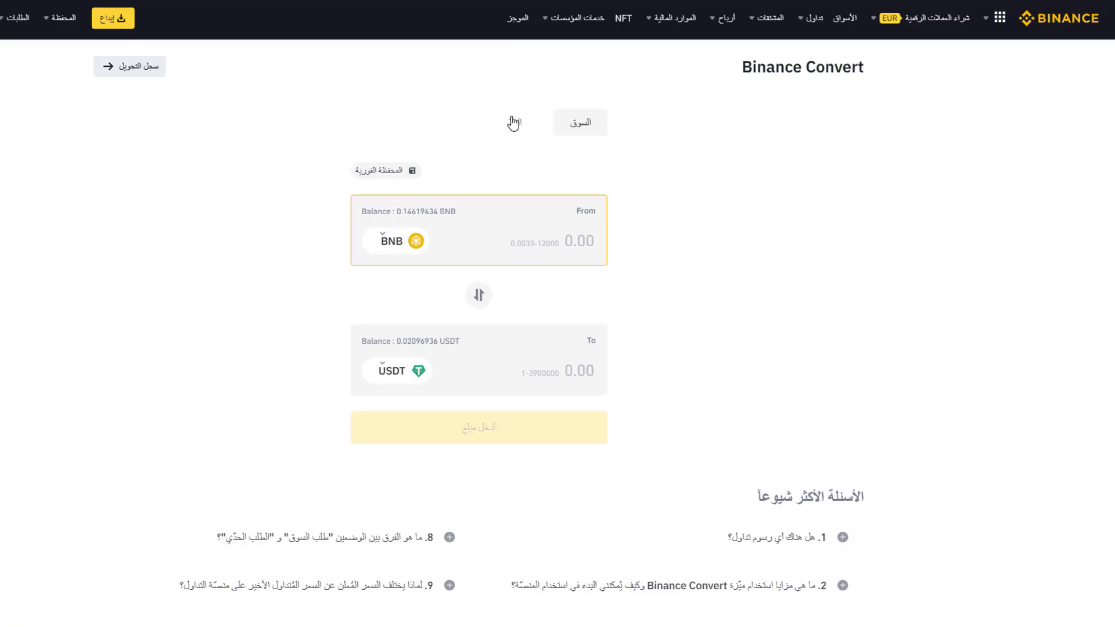
pyautogui.click(514, 121)
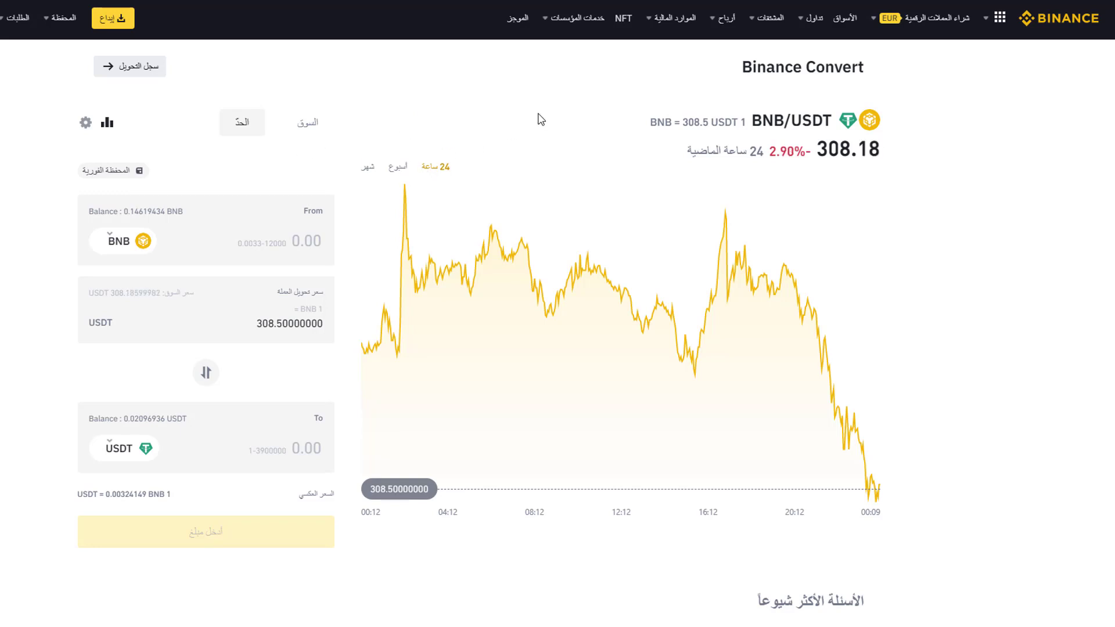
# Open the P2P market, show the offers for selling USDT in TND and filter them by Postepay payment.
pyautogui.moveTo(807, 27)
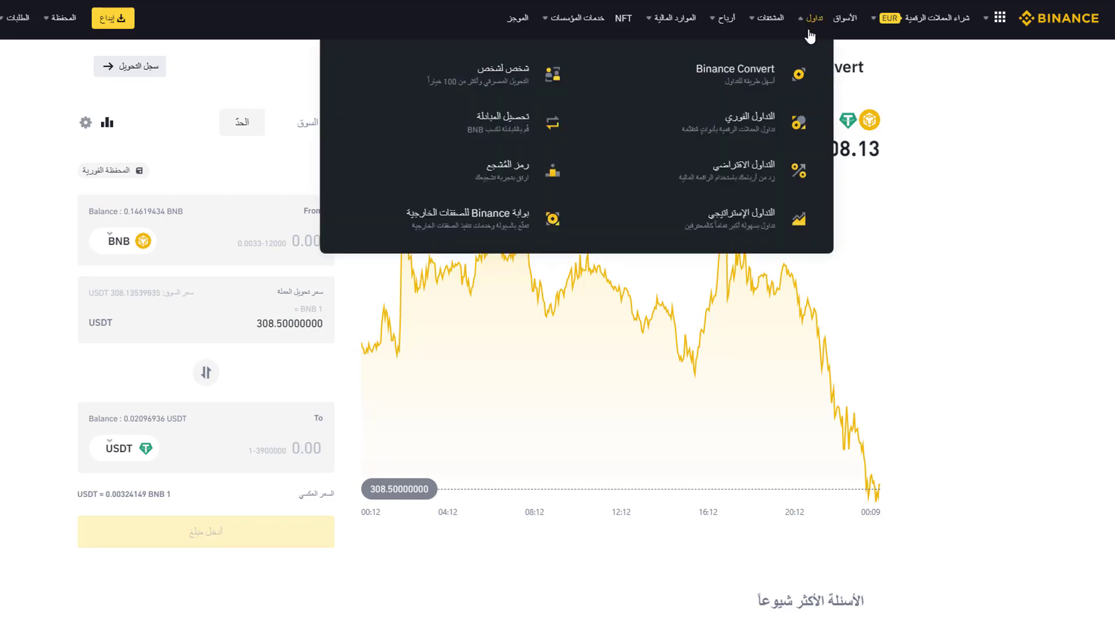
pyautogui.click(491, 86)
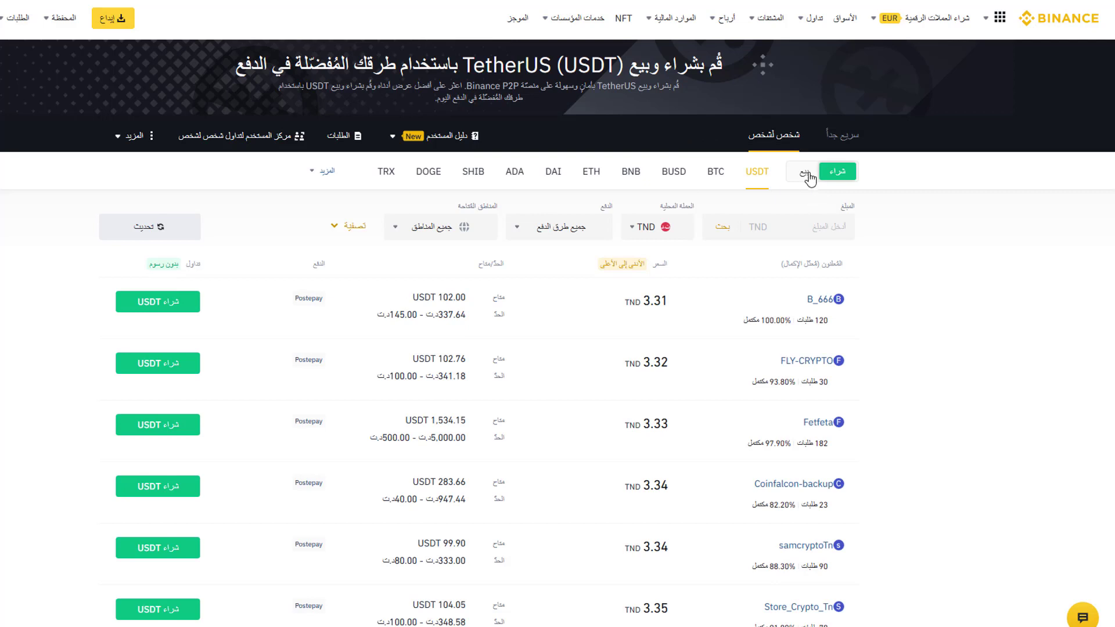
pyautogui.click(803, 172)
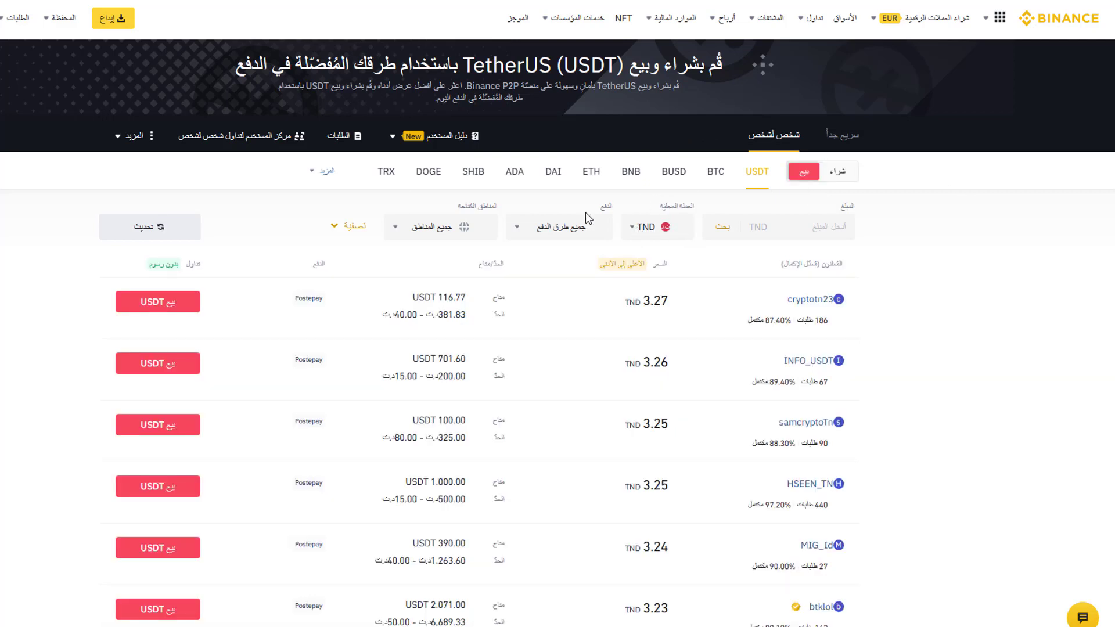
pyautogui.click(562, 230)
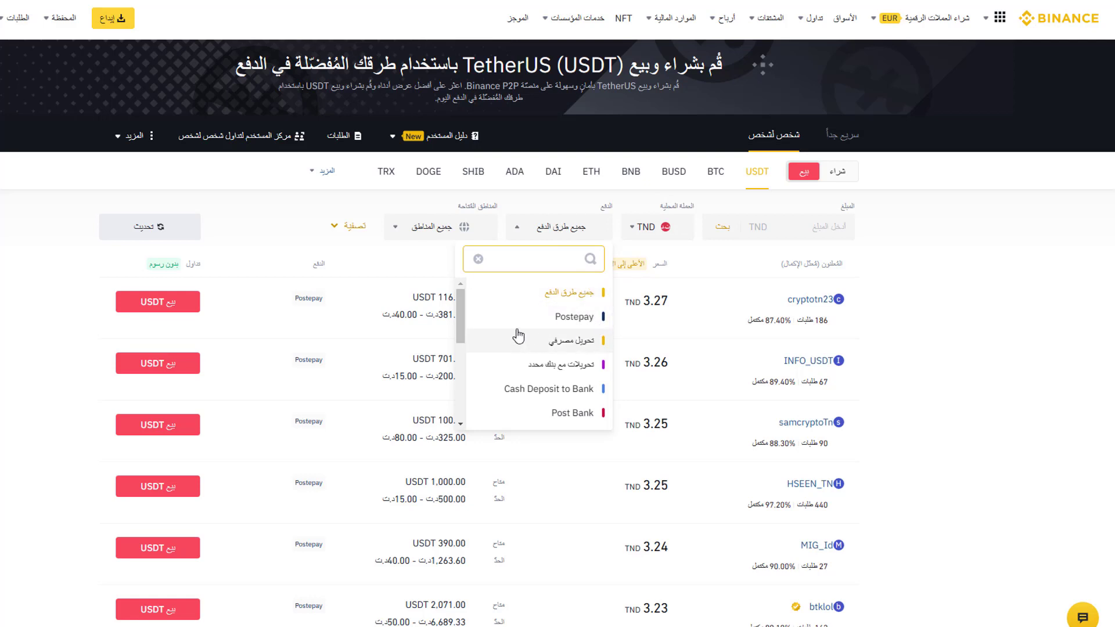
pyautogui.click(565, 325)
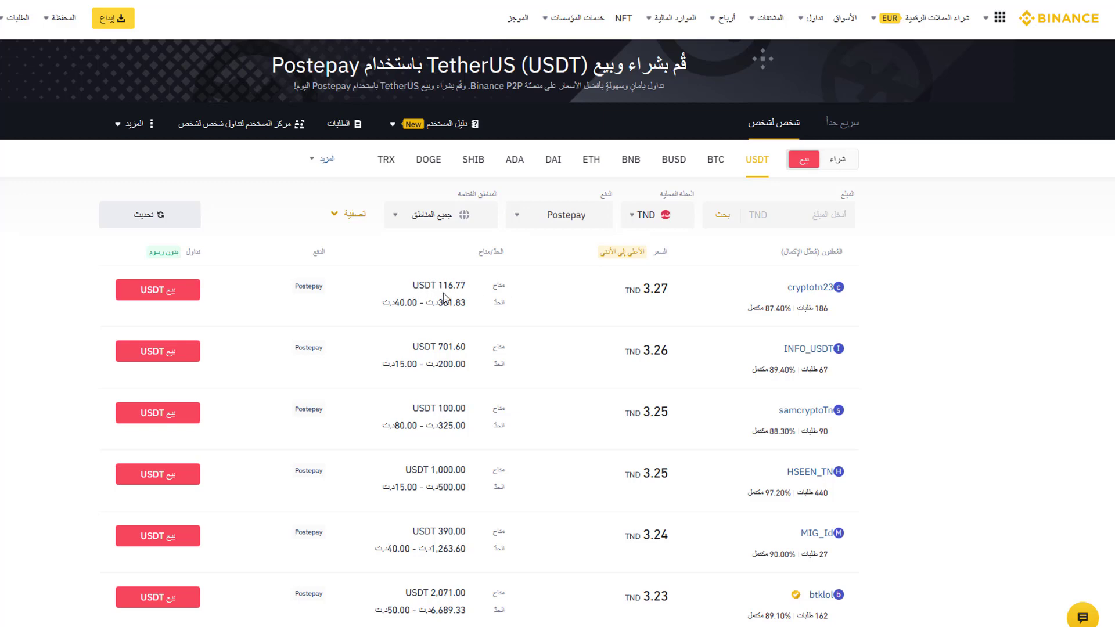
# Examine the prices, available amounts and limits of the Postepay offers for selling USDT.
pyautogui.scroll(-2, 707, 395)
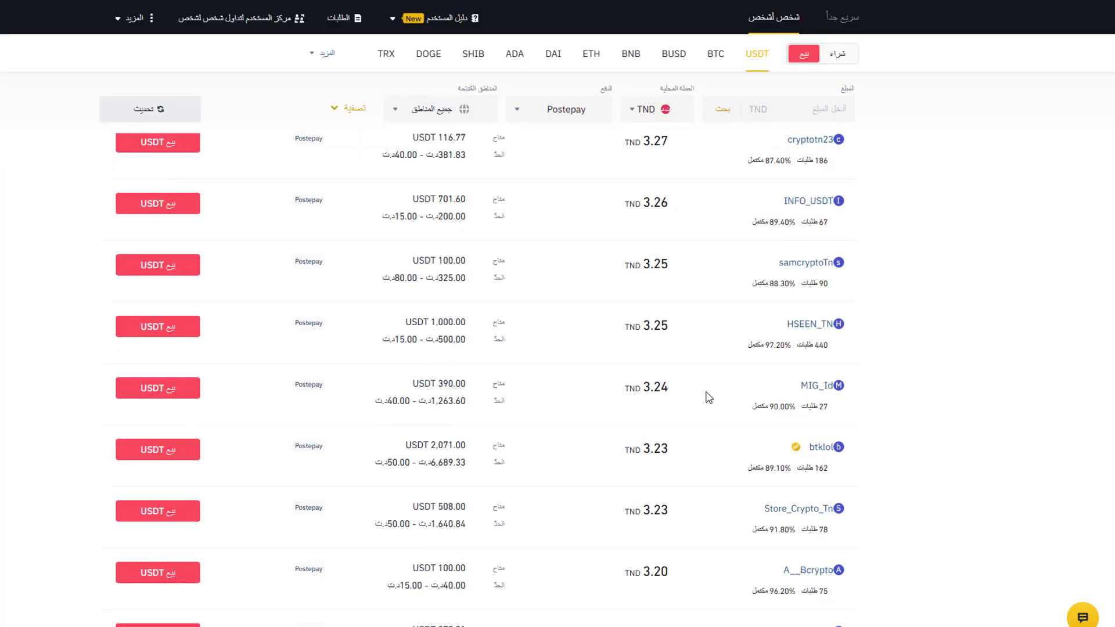
pyautogui.scroll(2, 737, 390)
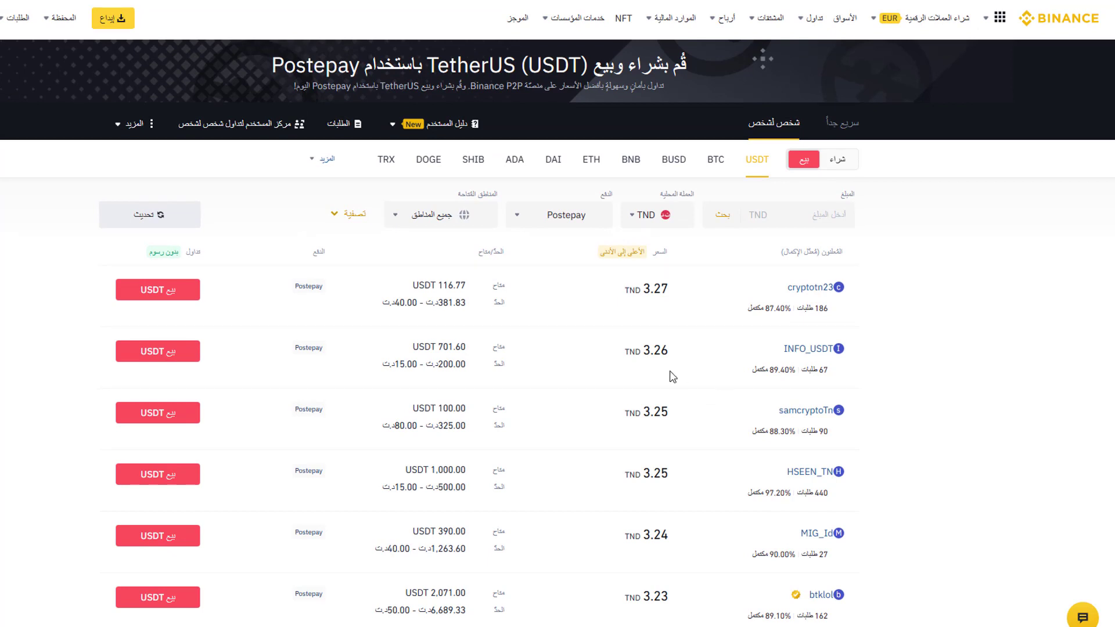
pyautogui.scroll(-2, 971, 408)
pyautogui.scroll(2, 973, 408)
pyautogui.scroll(-5, 647, 405)
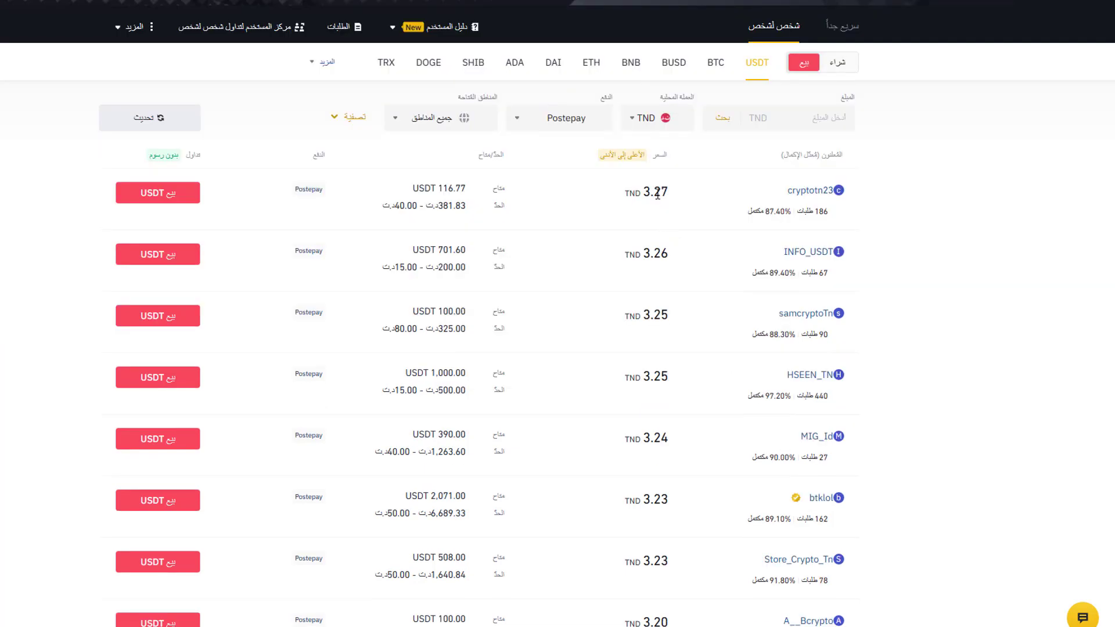
pyautogui.scroll(4, 649, 410)
pyautogui.scroll(-5, 667, 378)
pyautogui.scroll(7, 669, 391)
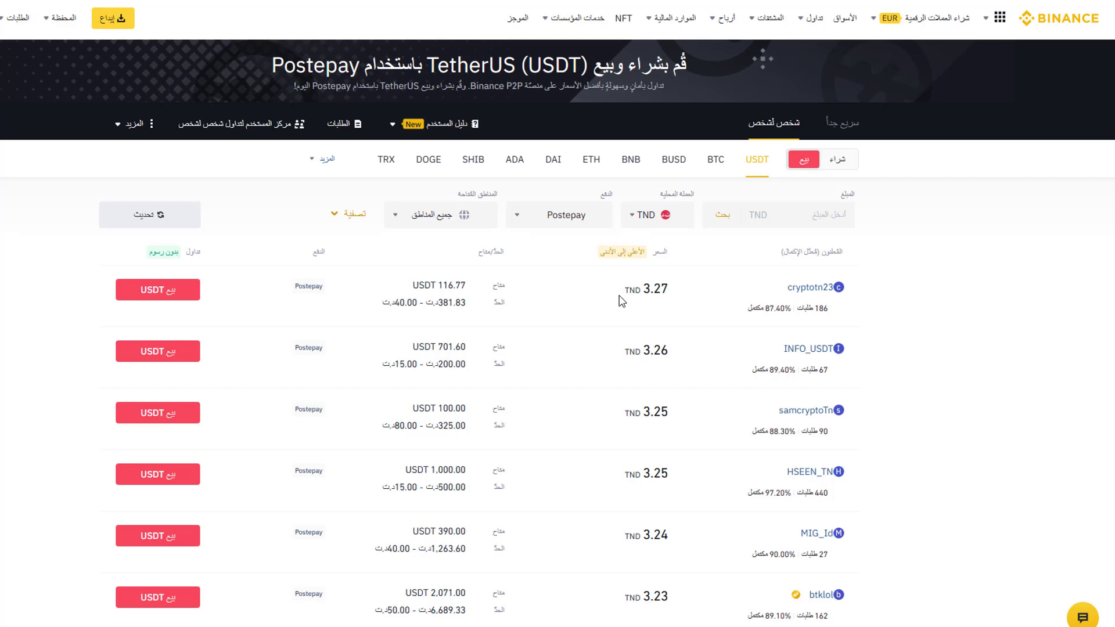
# Show the Postepay offers for buying USDT and compare their prices with the selling offers.
pyautogui.click(837, 163)
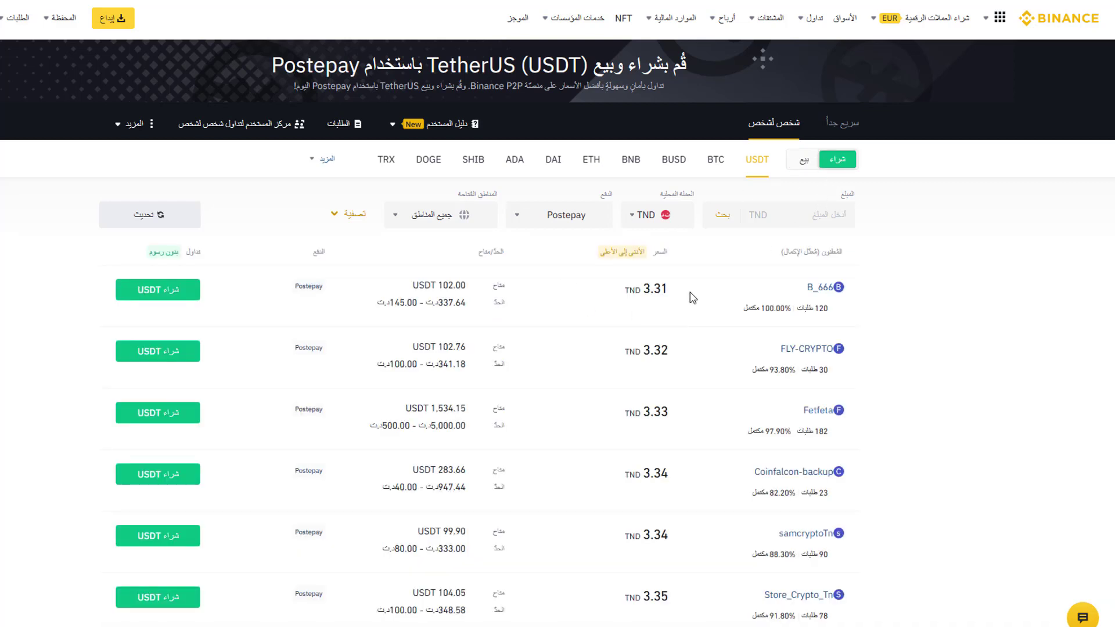
pyautogui.scroll(-2, 616, 360)
pyautogui.scroll(2, 613, 366)
# Return to the selling offers, open the sale form for the 3.27 TND offer and enter 100 USDT as the amount to sell.
pyautogui.click(800, 163)
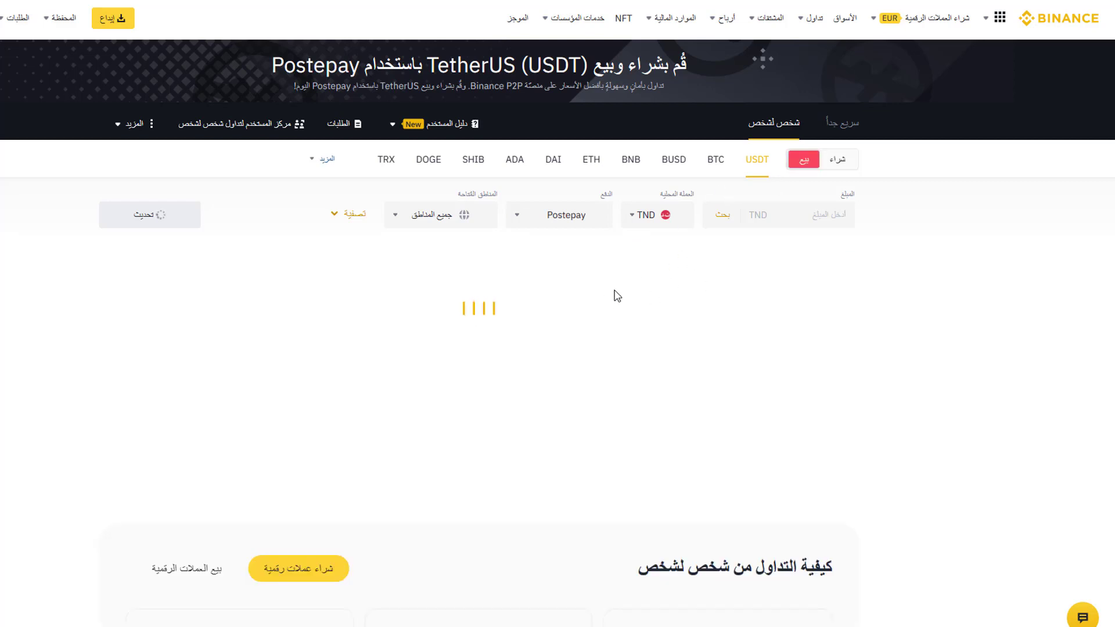
pyautogui.scroll(-2, 660, 286)
pyautogui.moveTo(796, 500)
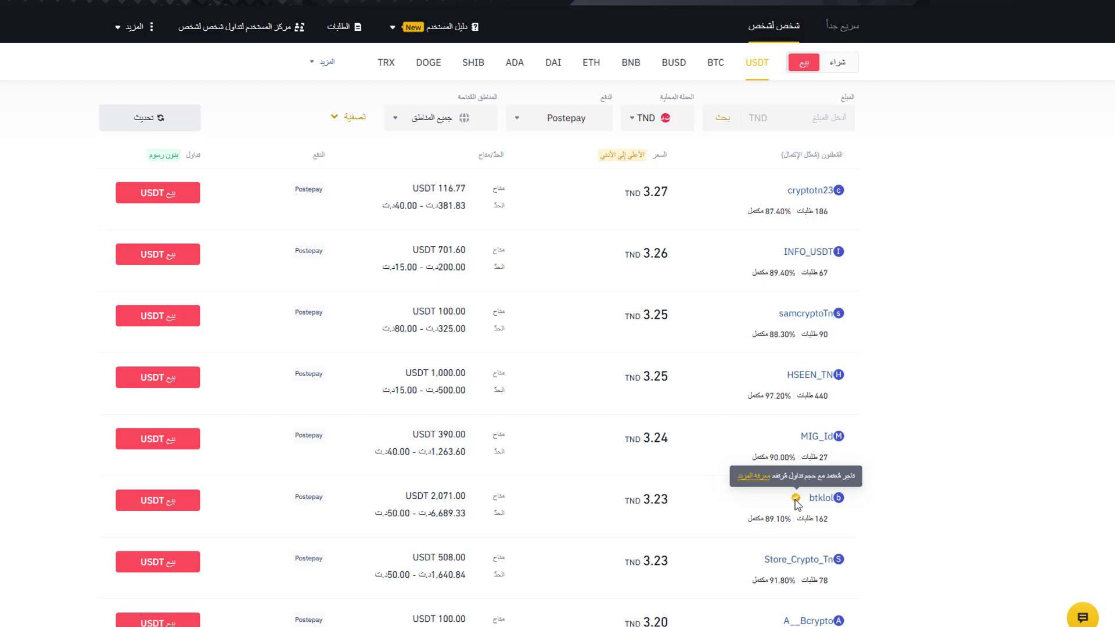
pyautogui.scroll(2, 796, 503)
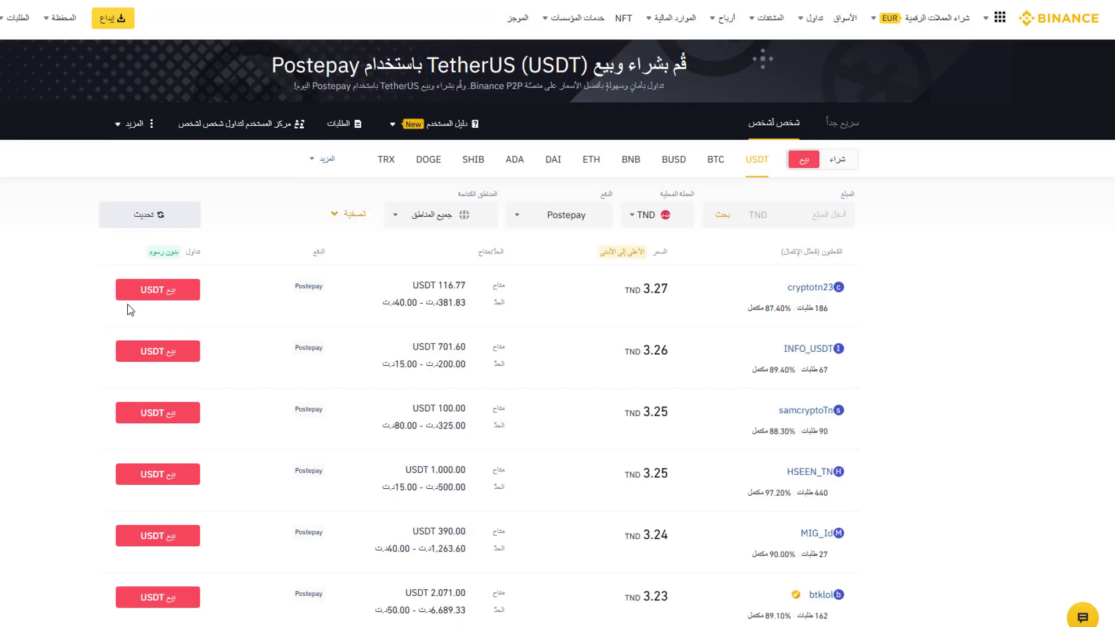
pyautogui.click(181, 296)
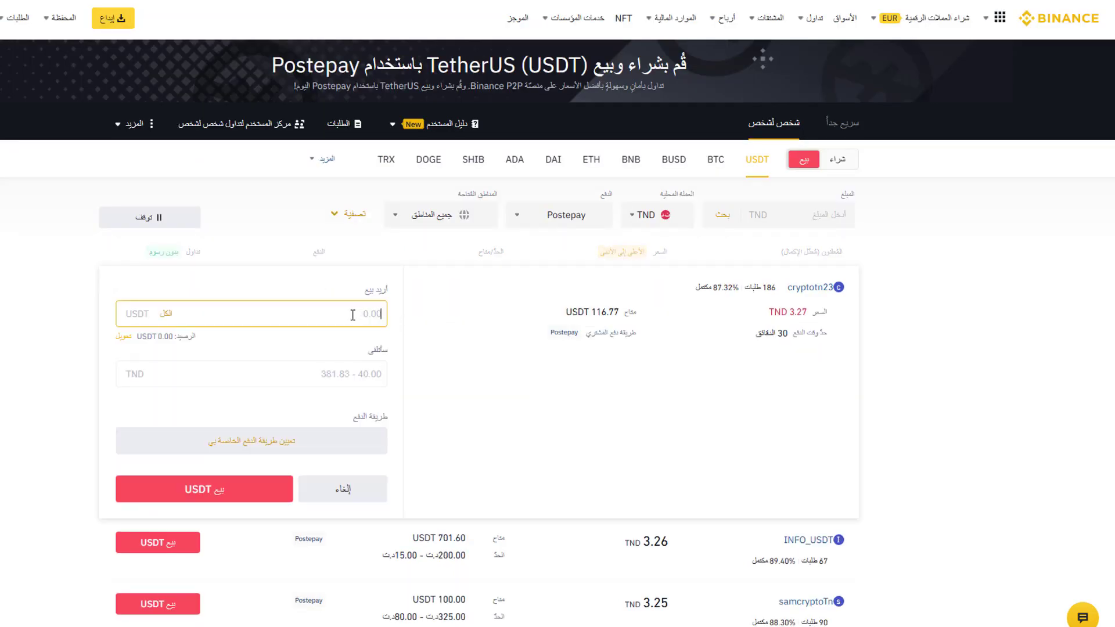
pyautogui.write('100')
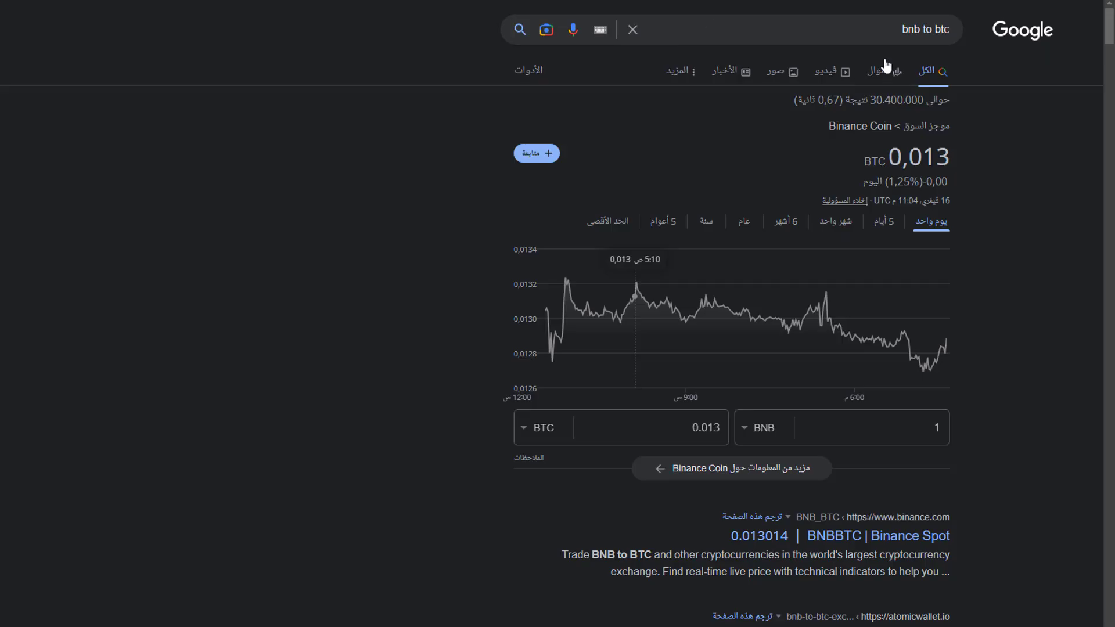
# Search Google for "usd to tnd" and set the US dollar amount in the converter to 100.
pyautogui.write('/')
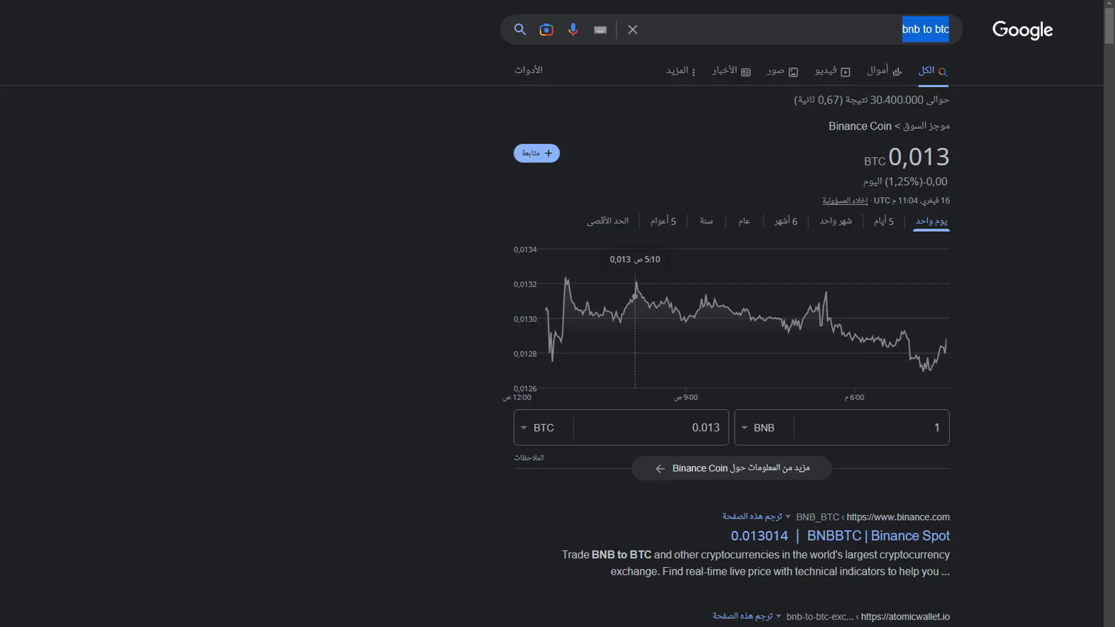
pyautogui.write('usd to tnd')
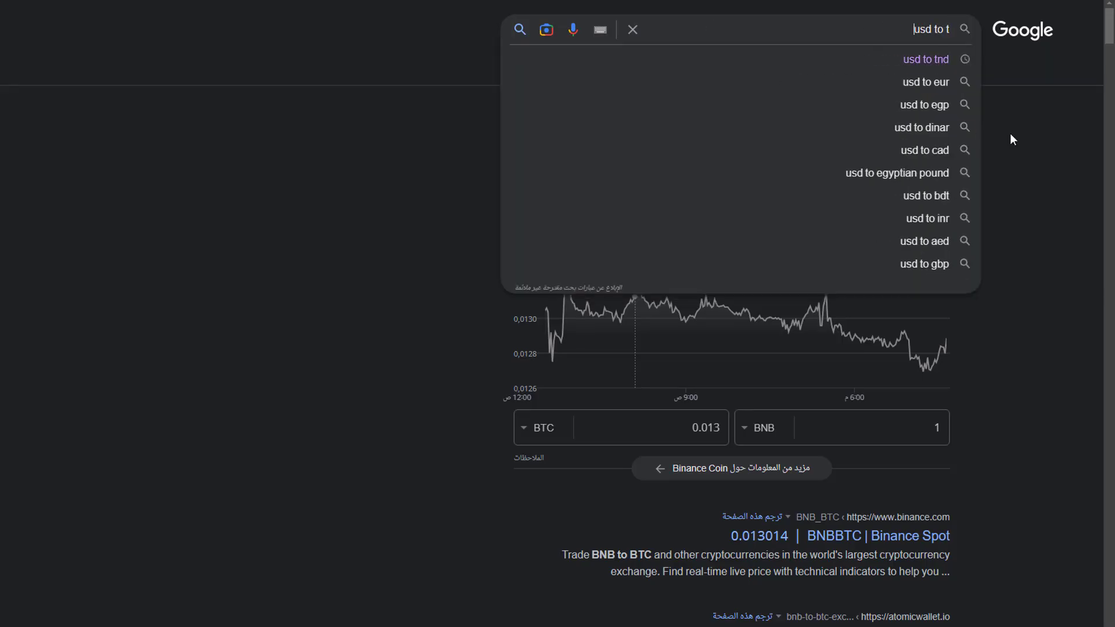
pyautogui.press('Return')
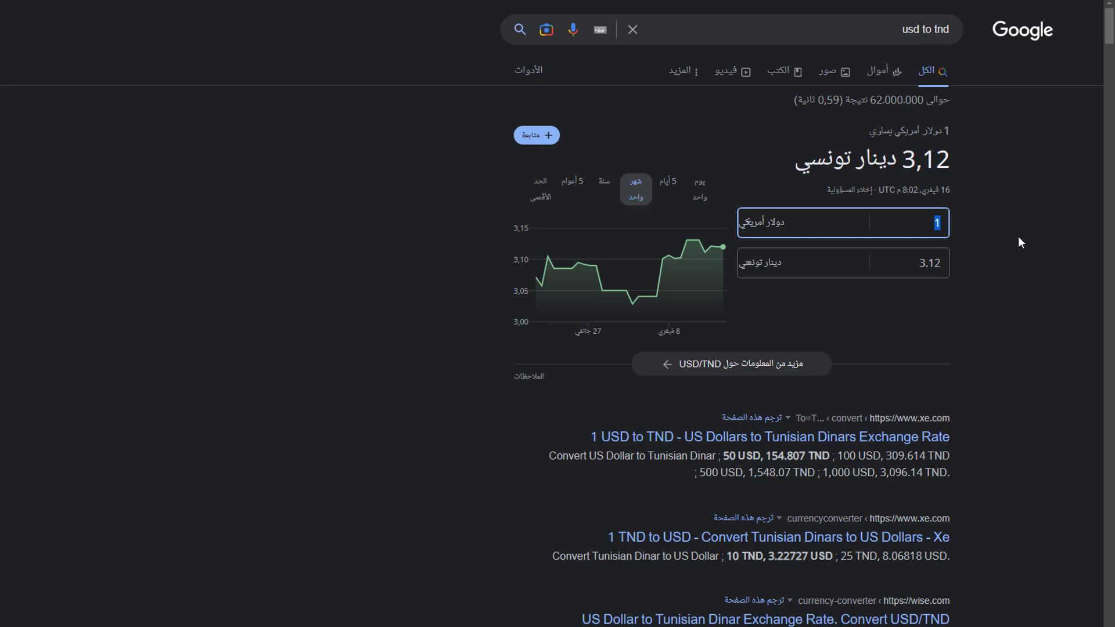
pyautogui.write('100')
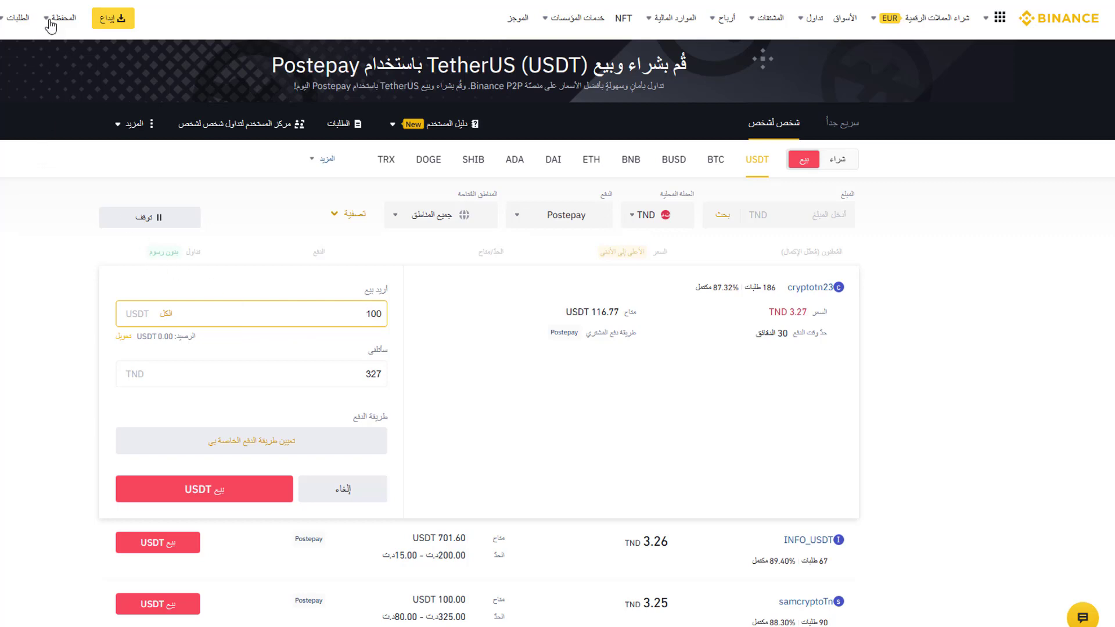
# Open the Binance wallet overview and read the description of the Spot and Fiat wallet.
pyautogui.moveTo(50, 21)
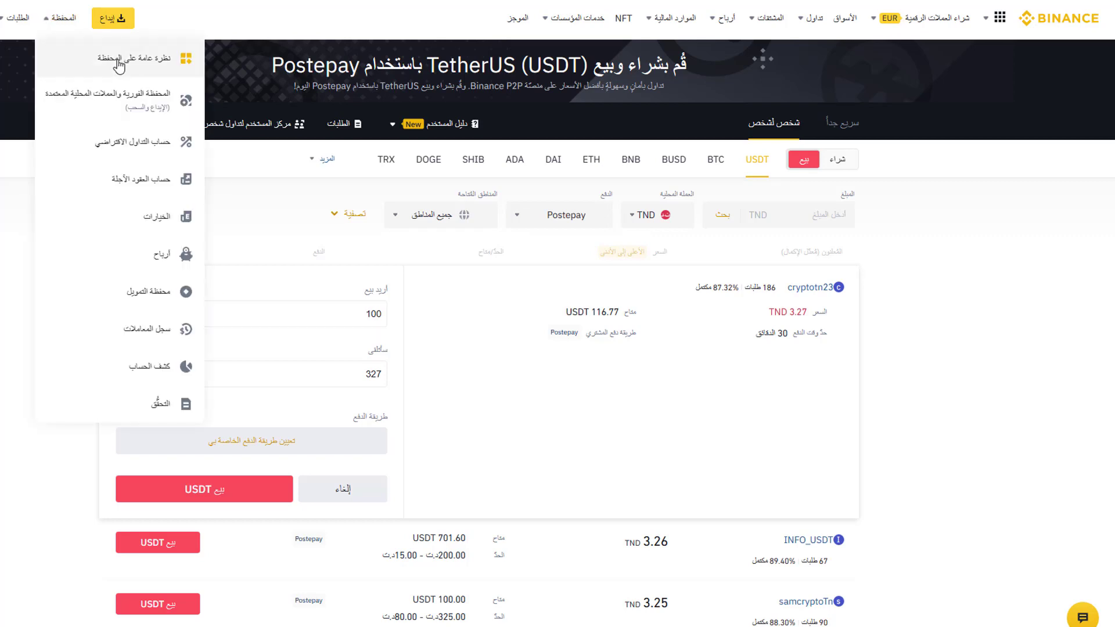
pyautogui.click(118, 61)
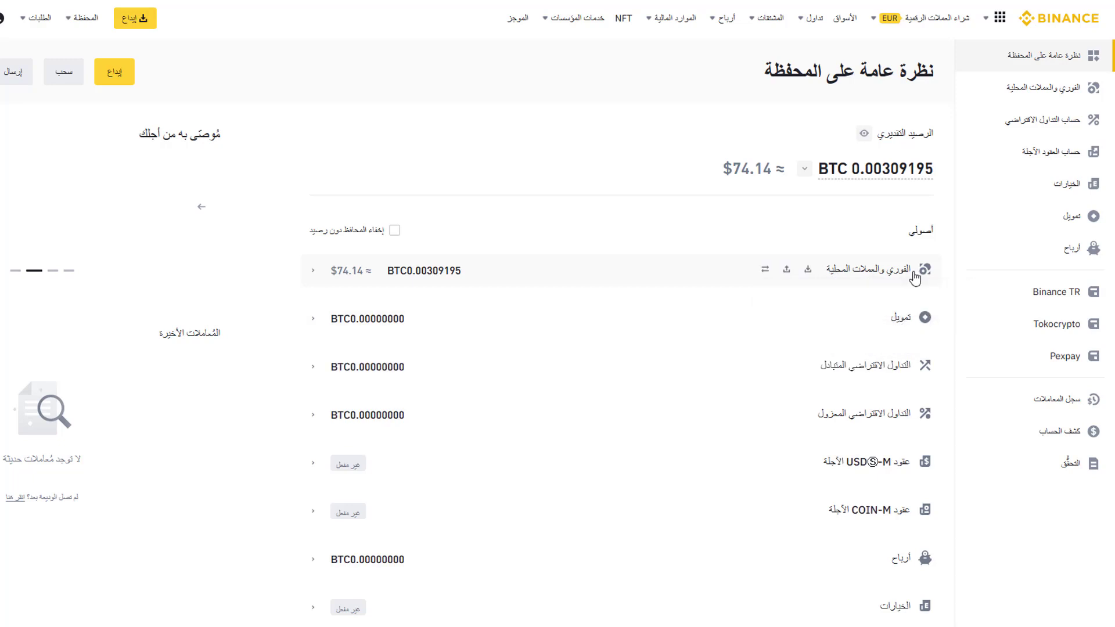
pyautogui.moveTo(848, 280)
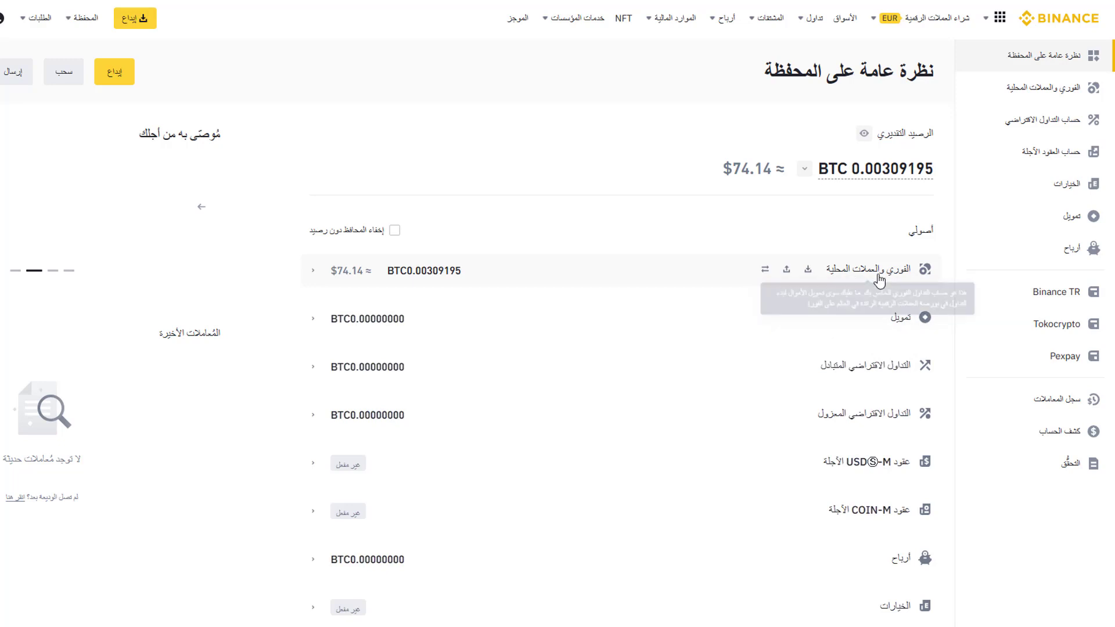